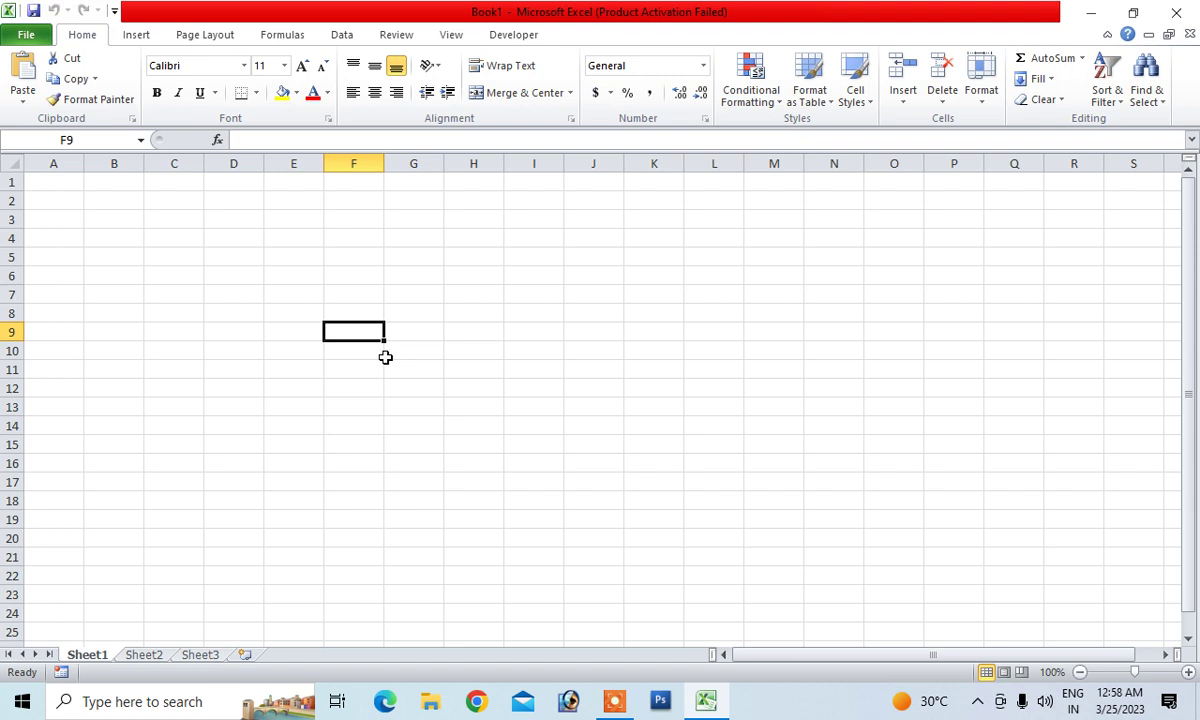
# Select the range F2:K23, redoing the first selection that overshot
pyautogui.click(430, 388)
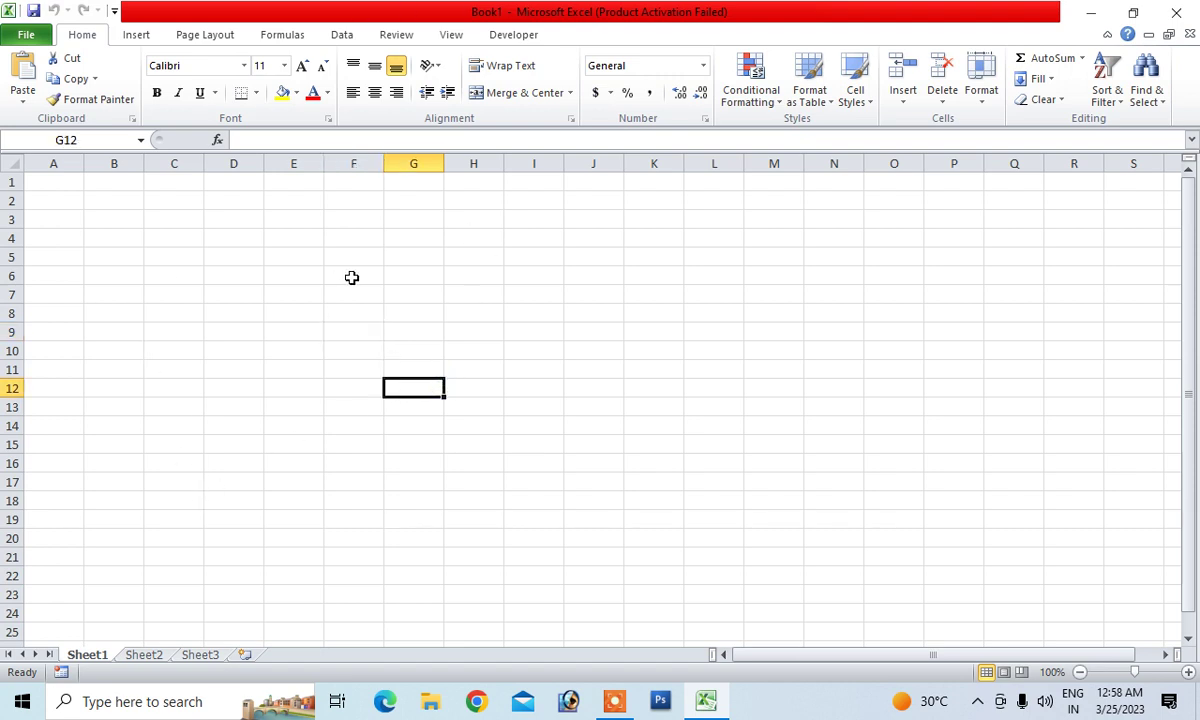
pyautogui.moveTo(369, 201)
pyautogui.mouseDown()
pyautogui.moveTo(724, 585)
pyautogui.moveTo(720, 612)
pyautogui.mouseUp()
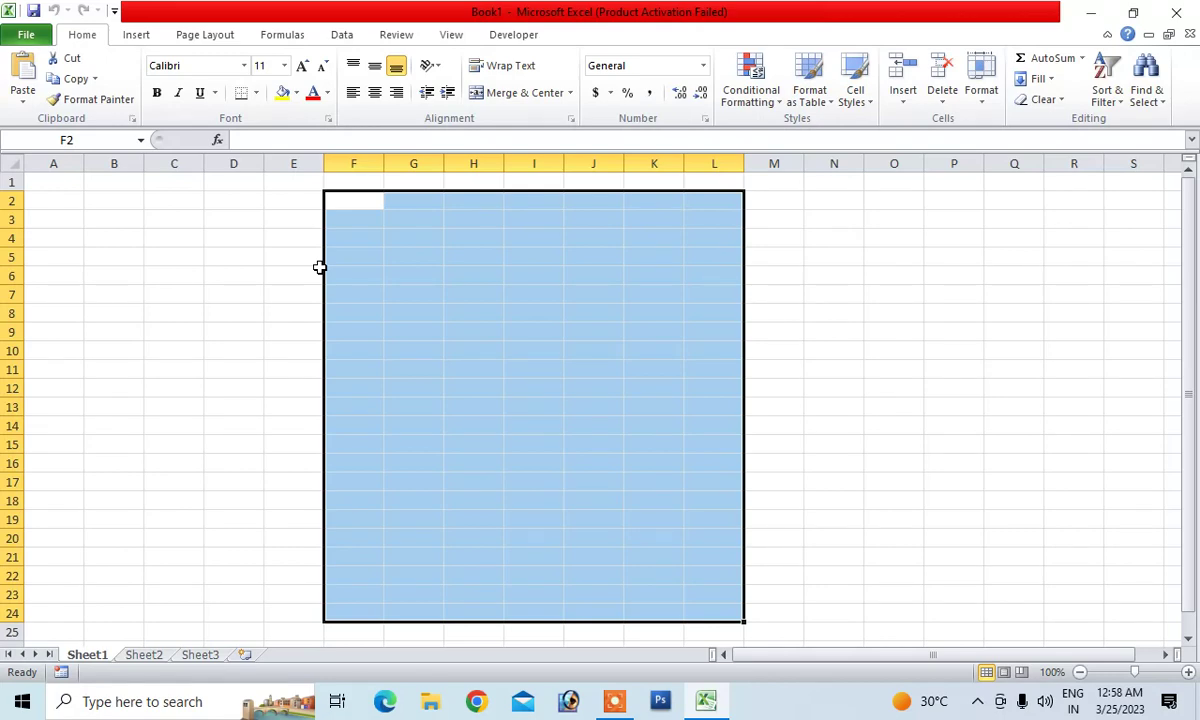
pyautogui.click(432, 292)
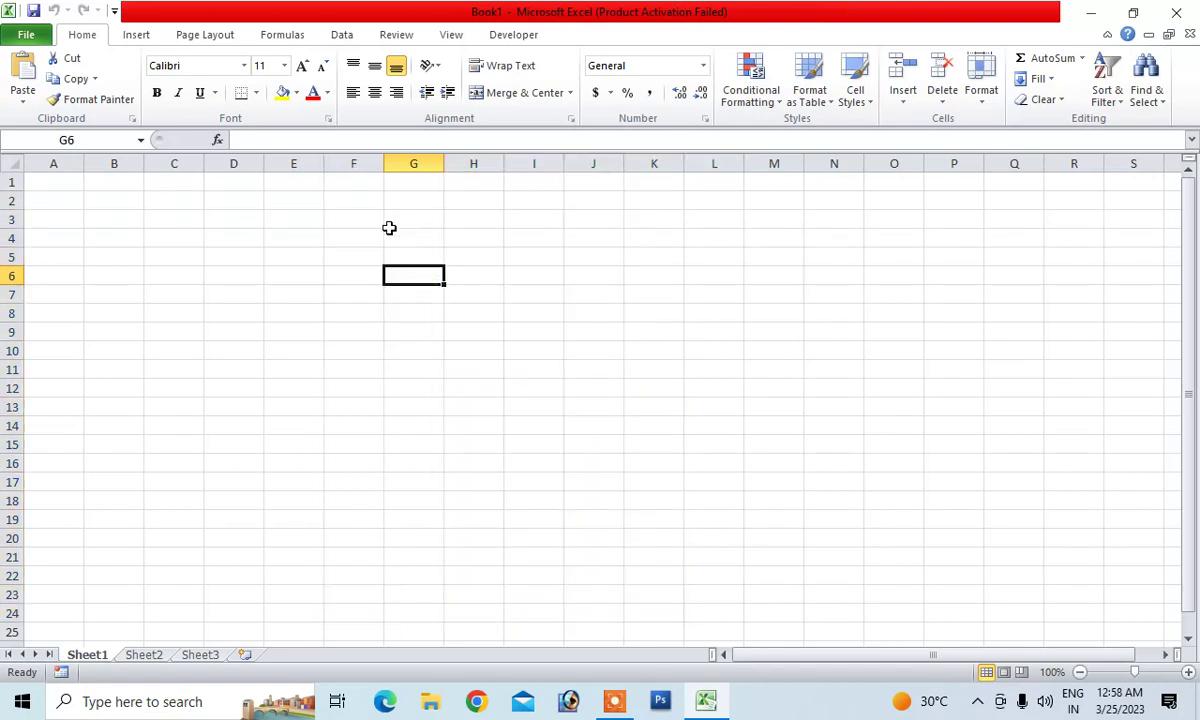
pyautogui.moveTo(356, 201)
pyautogui.mouseDown()
pyautogui.moveTo(648, 259)
pyautogui.moveTo(651, 594)
pyautogui.mouseUp()
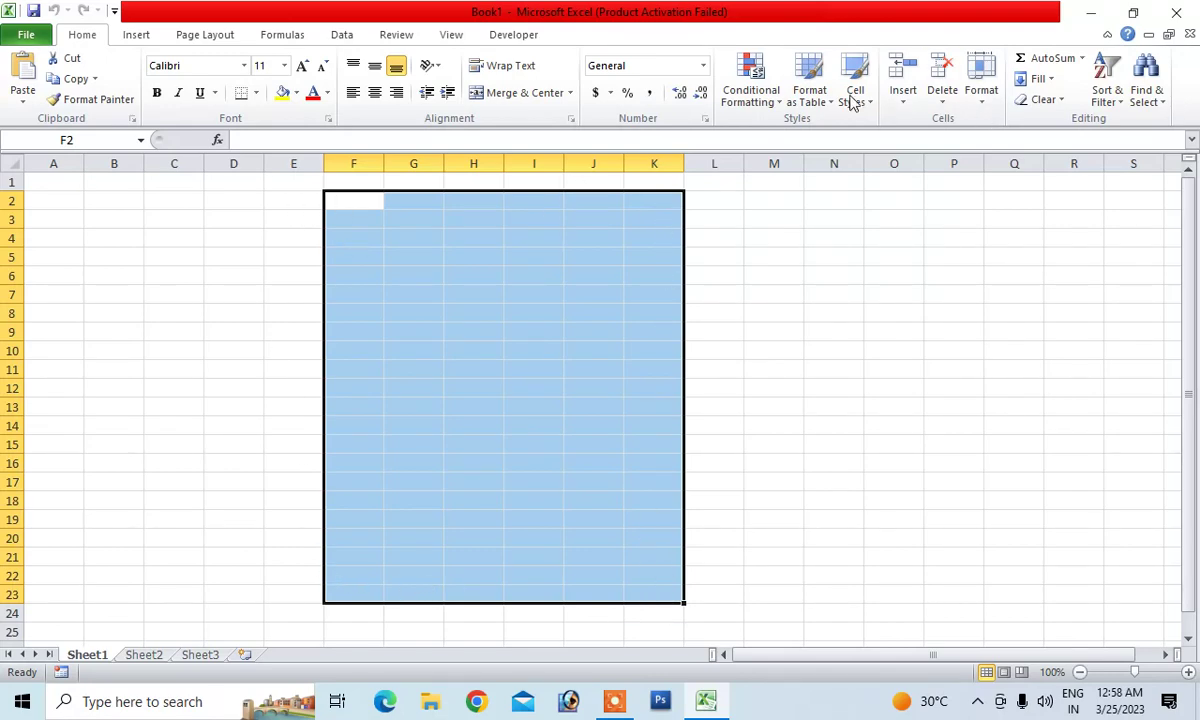
# Start a new 'Format only cells that contain' rule with the condition set to Blanks
pyautogui.click(765, 103)
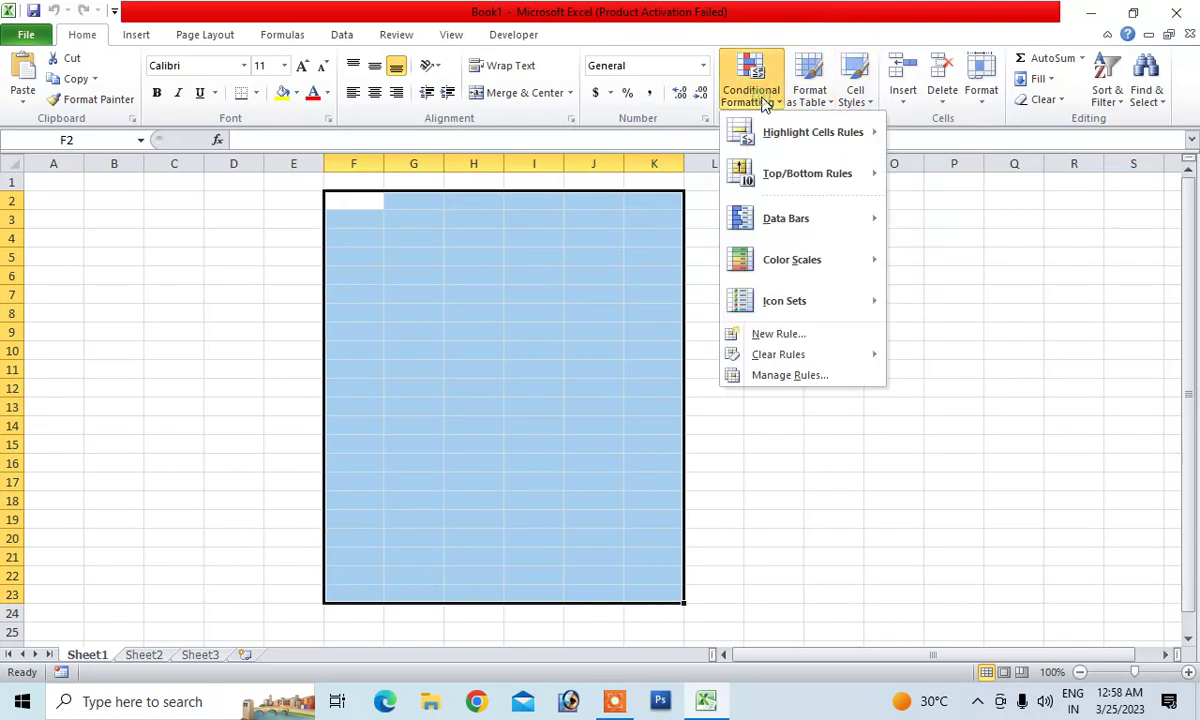
pyautogui.click(775, 334)
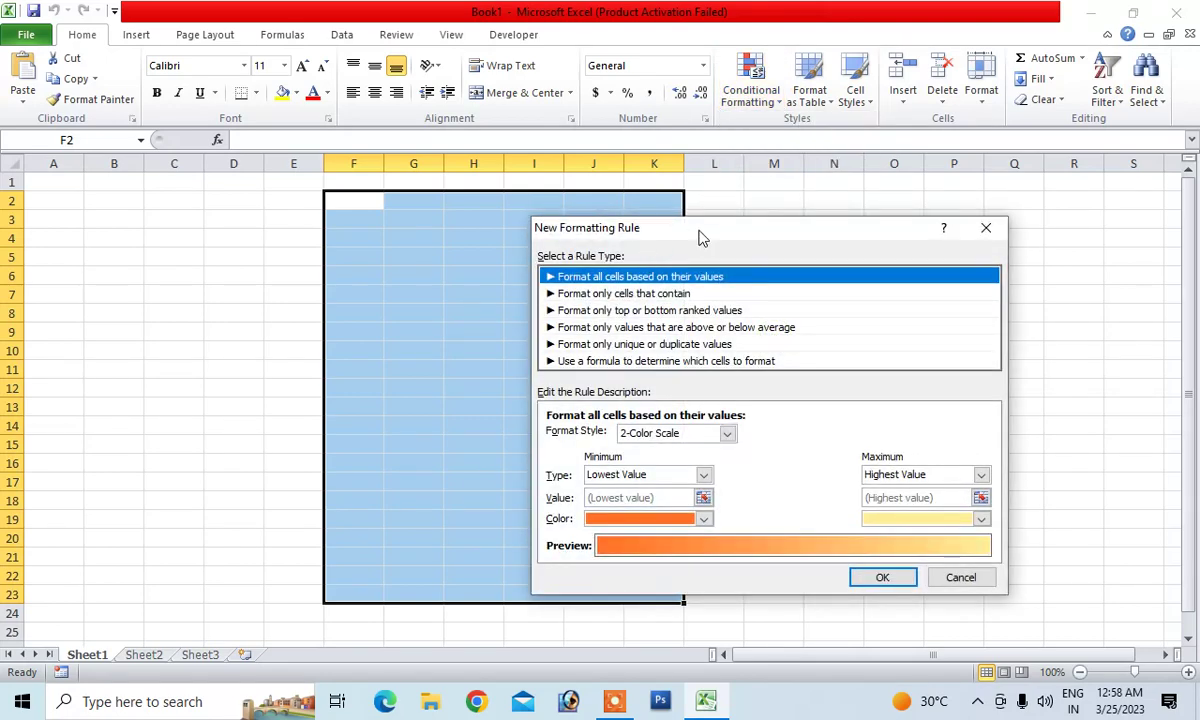
pyautogui.moveTo(700, 237); pyautogui.dragTo(778, 239)
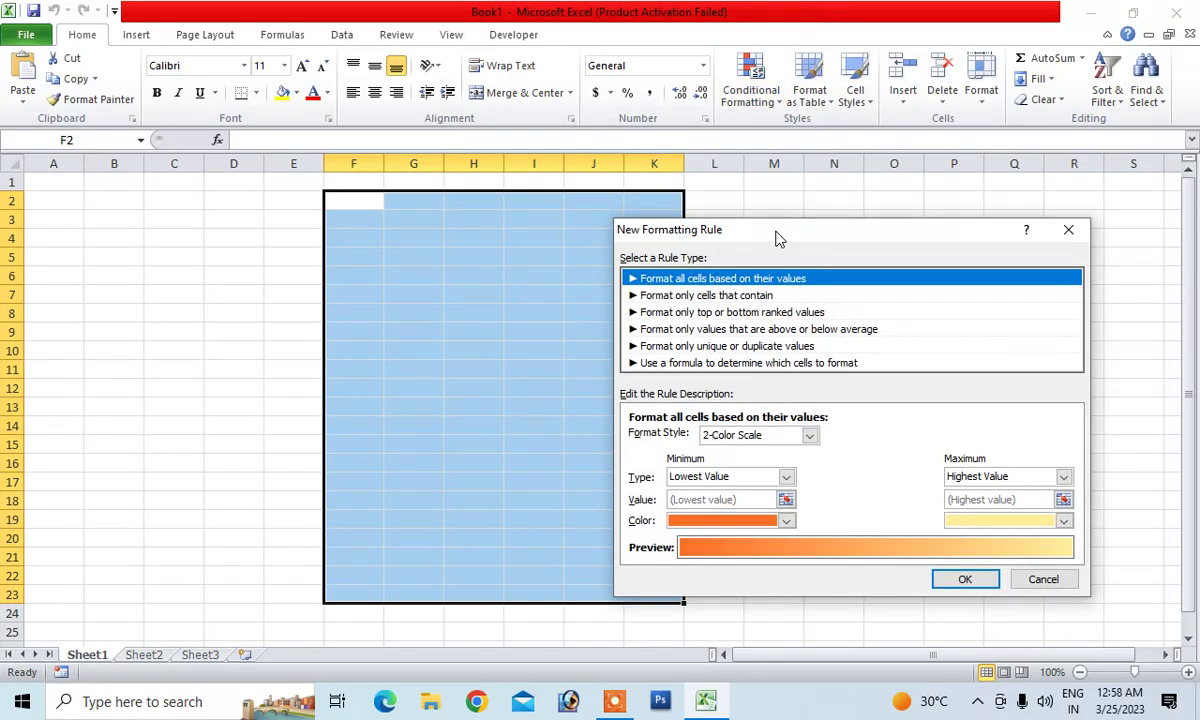
pyautogui.click(718, 299)
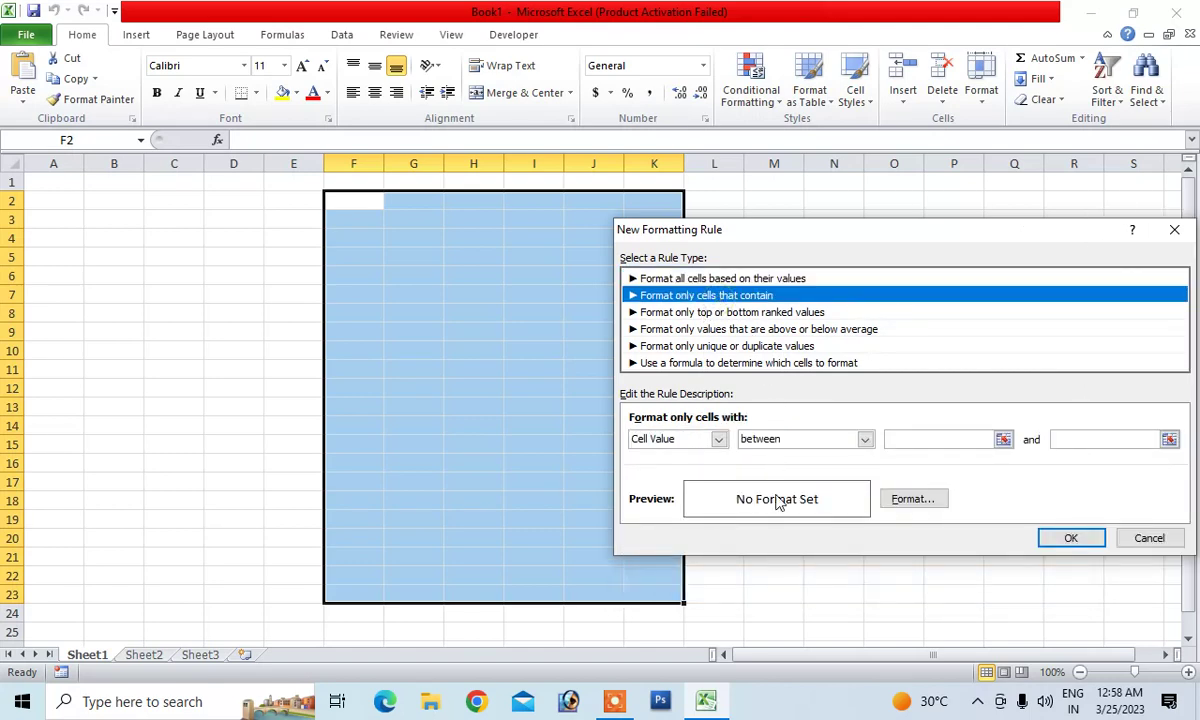
pyautogui.click(719, 440)
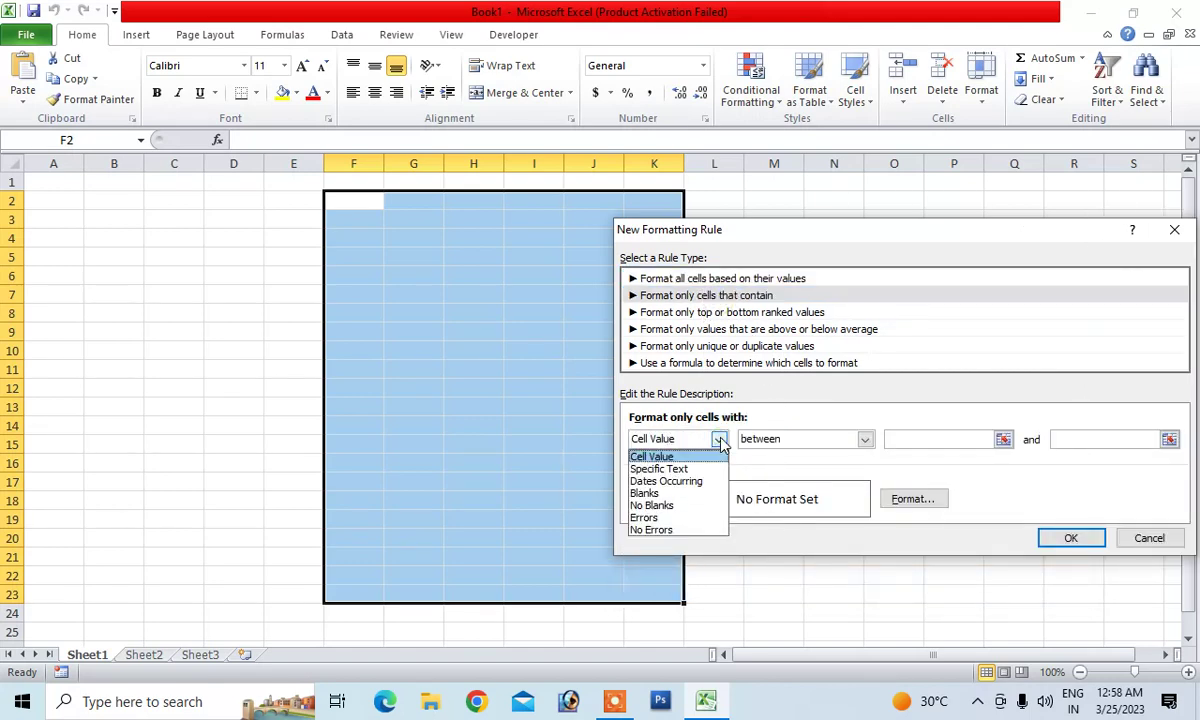
pyautogui.click(645, 493)
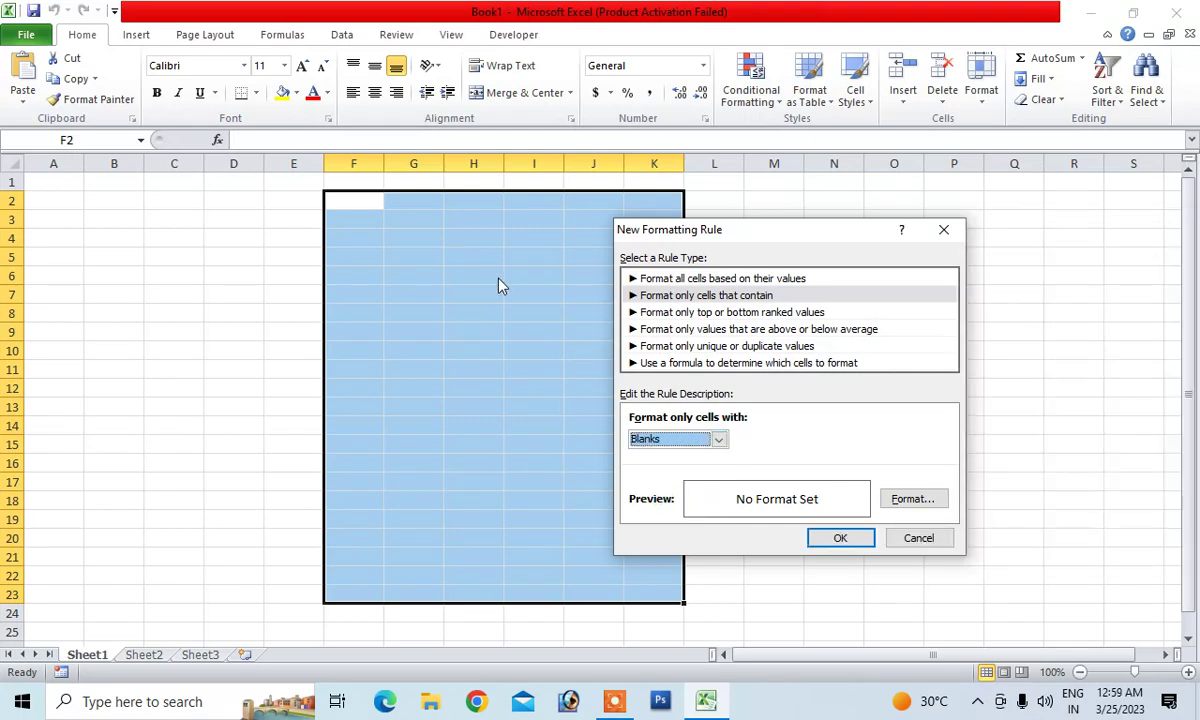
# Give blank cells a light gray fill with left, top, right and bottom borders, and apply the rule
pyautogui.click(911, 498)
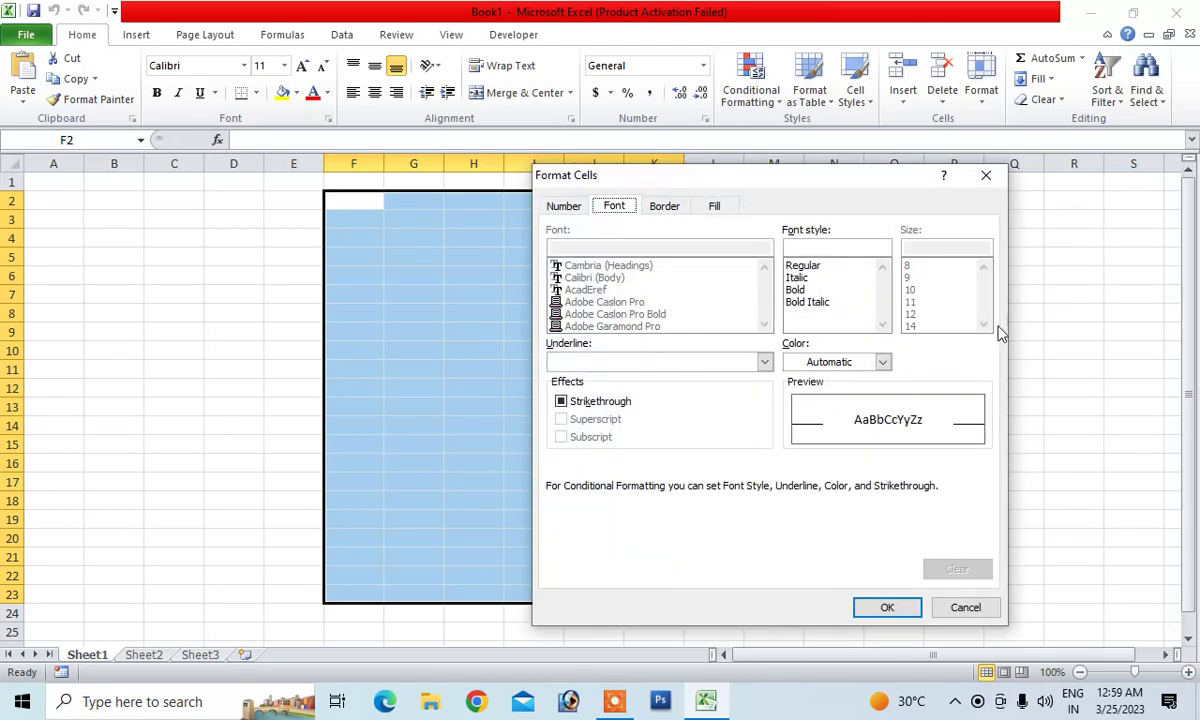
pyautogui.click(712, 206)
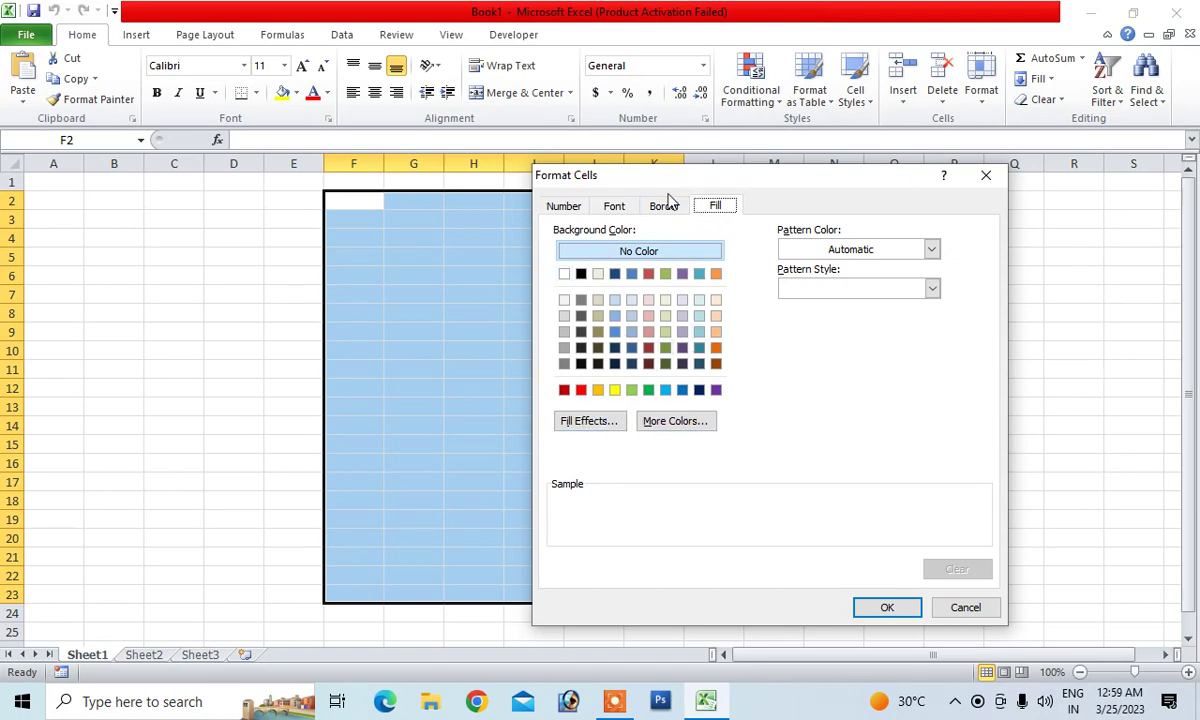
pyautogui.click(565, 316)
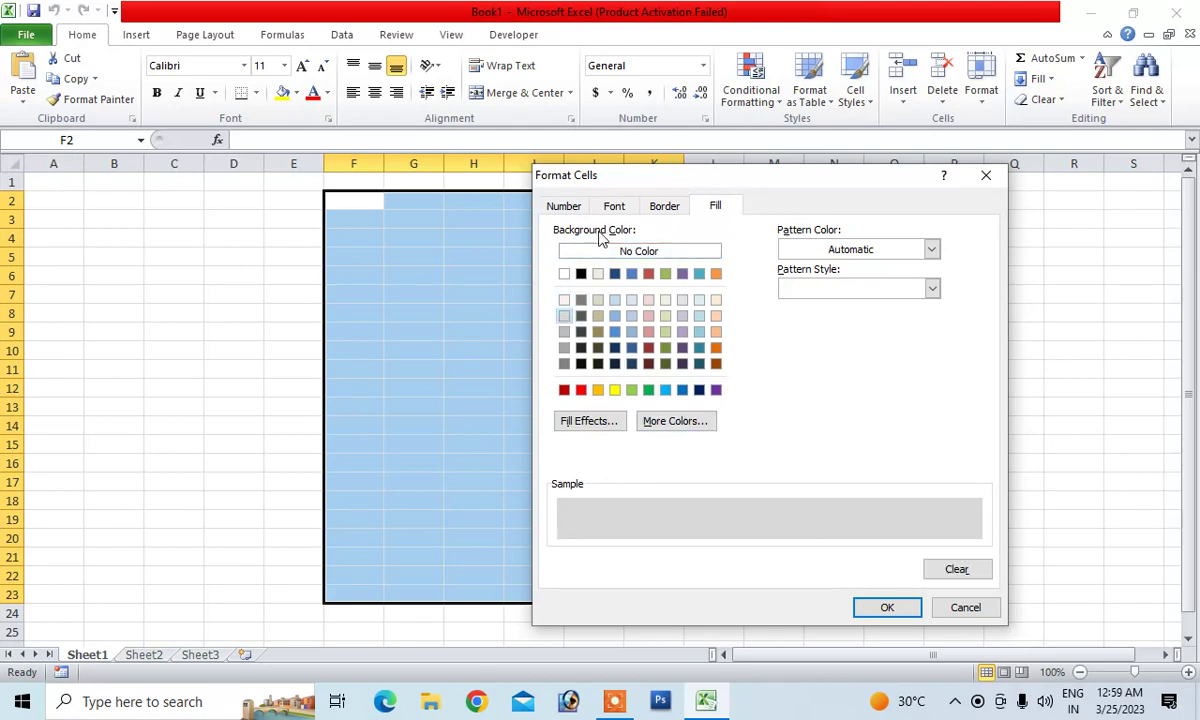
pyautogui.click(662, 206)
pyautogui.click(733, 366)
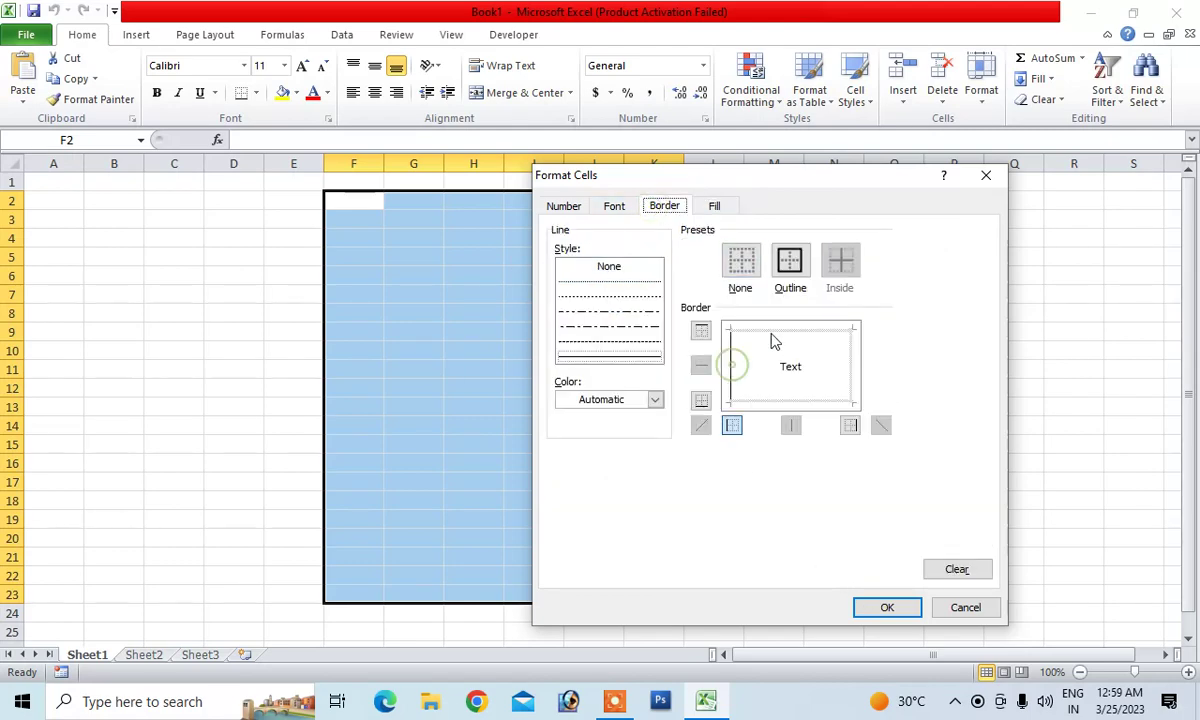
pyautogui.click(770, 331)
pyautogui.click(852, 358)
pyautogui.click(791, 403)
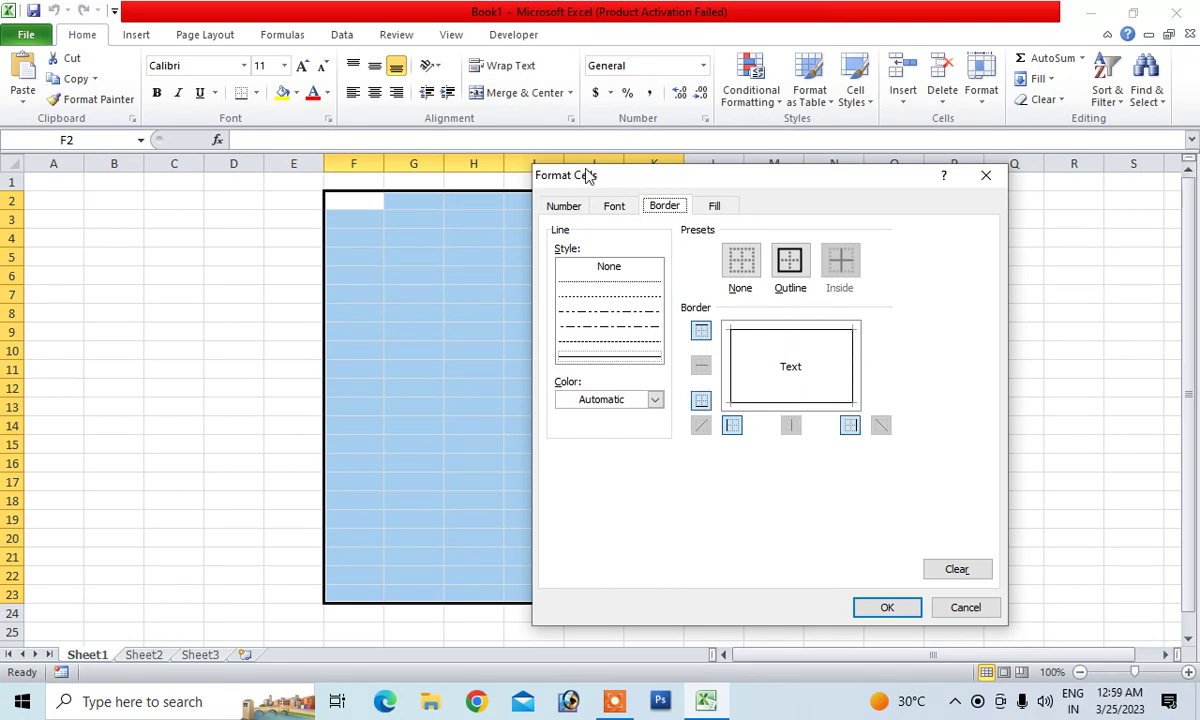
pyautogui.click(884, 608)
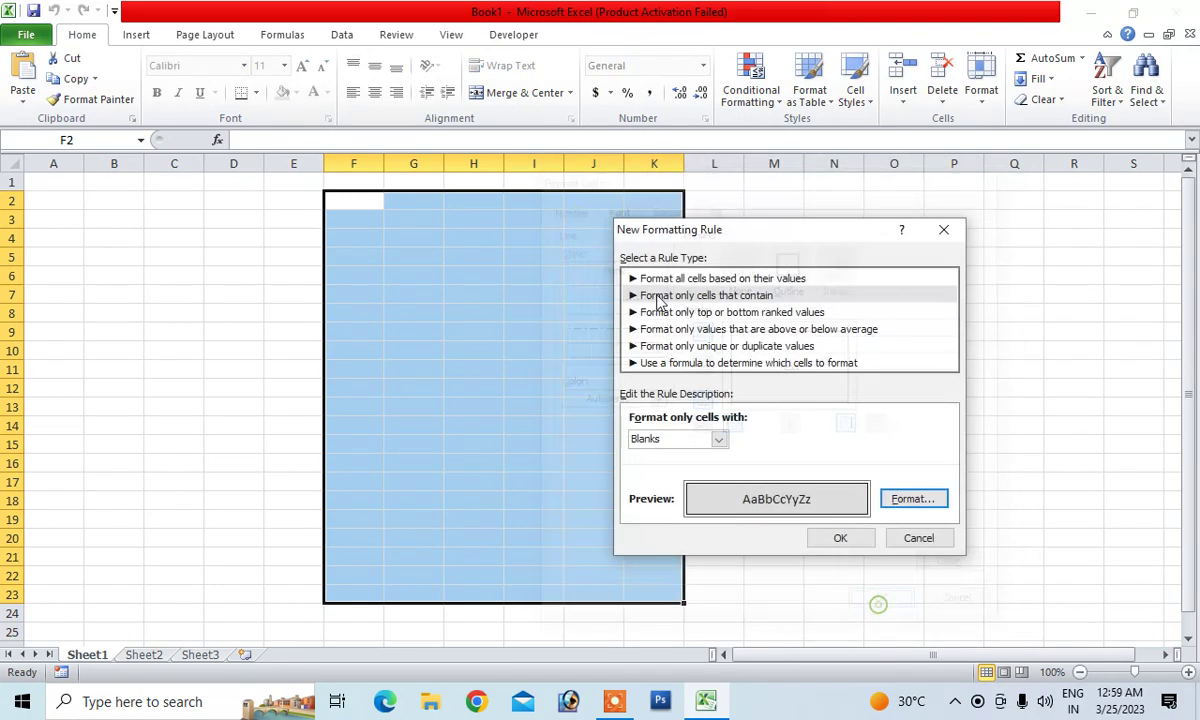
pyautogui.click(838, 540)
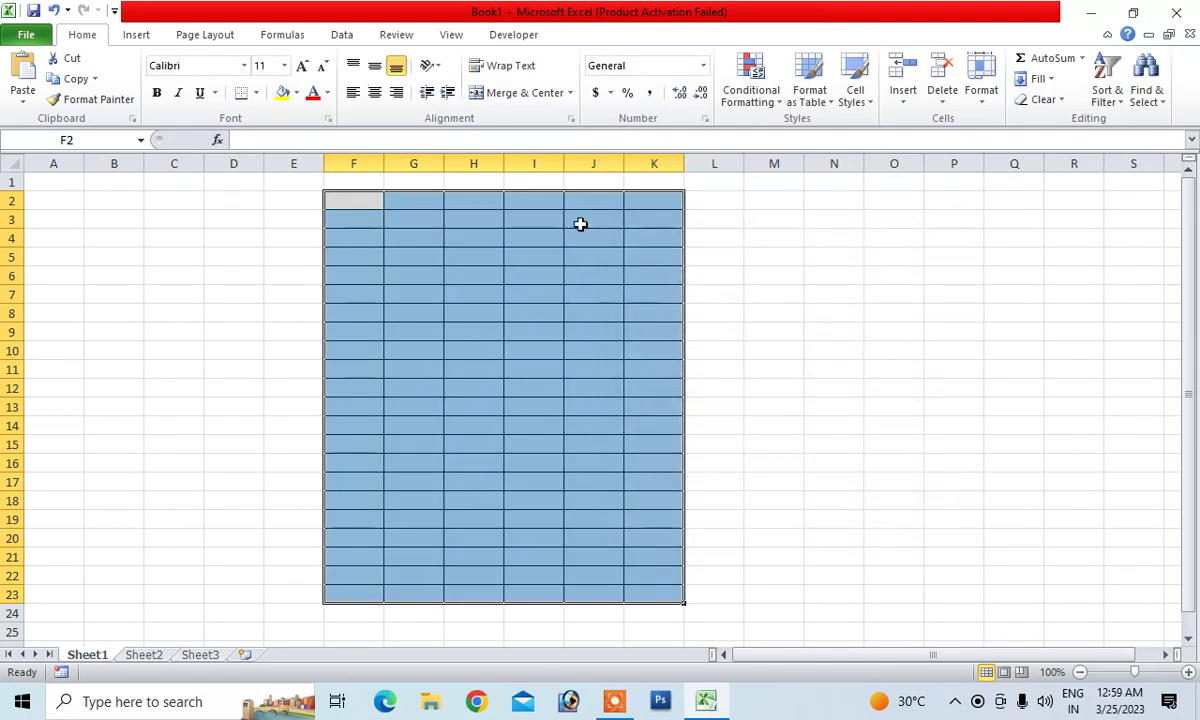
# Start another 'Format only cells that contain' rule with the condition set to No Blanks
pyautogui.click(770, 100)
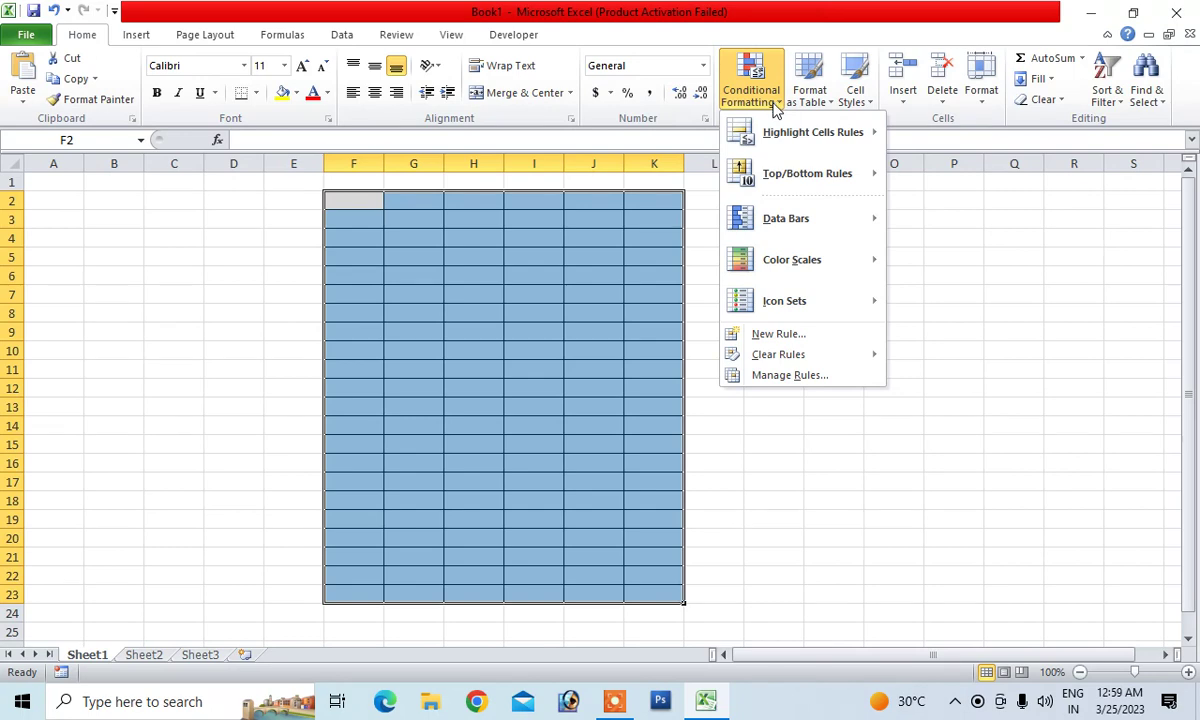
pyautogui.click(800, 337)
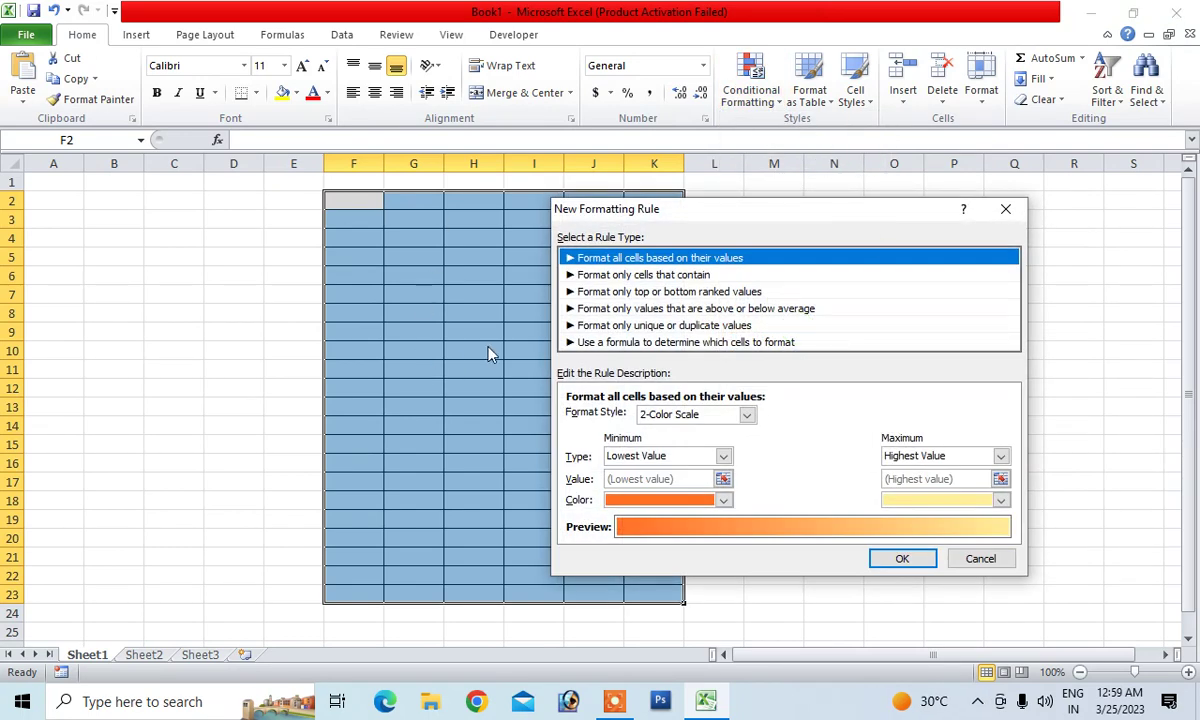
pyautogui.click(617, 276)
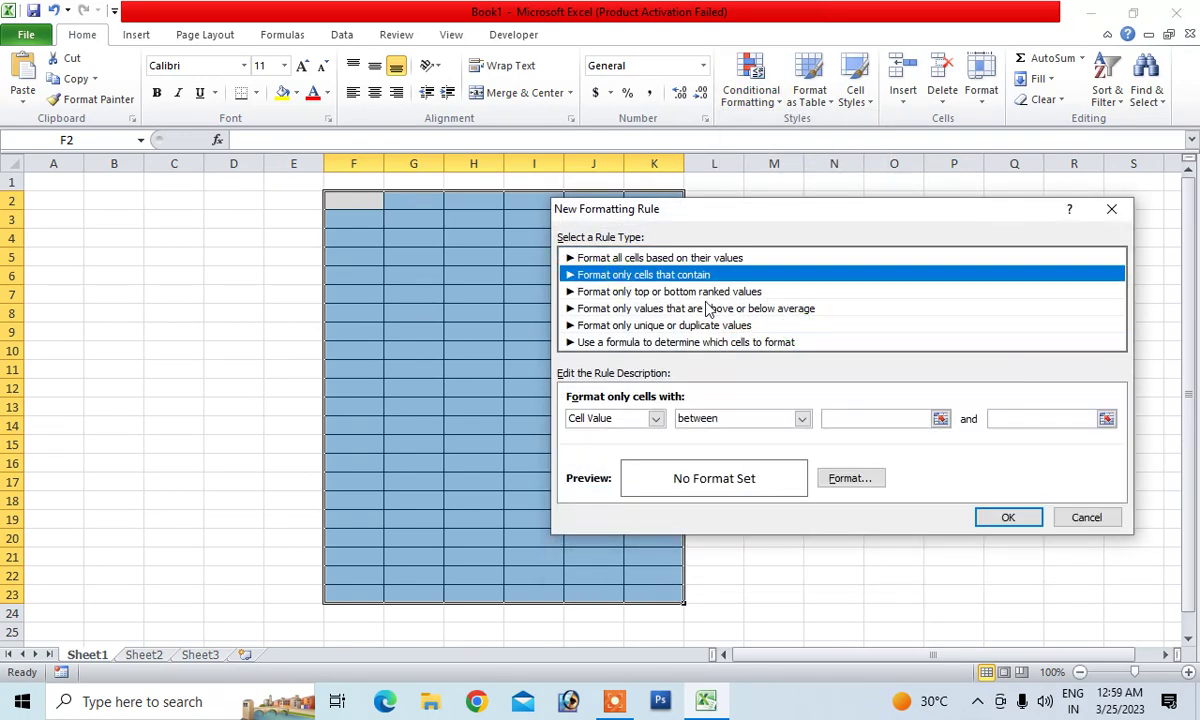
pyautogui.click(656, 418)
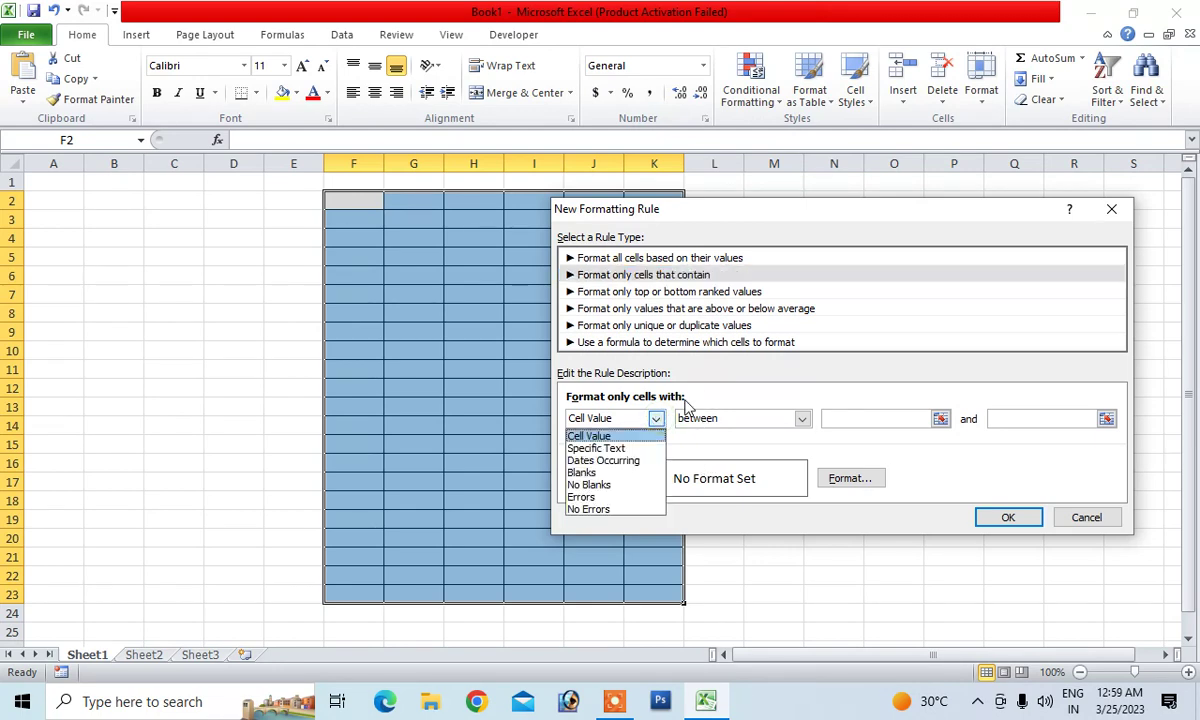
pyautogui.click(612, 485)
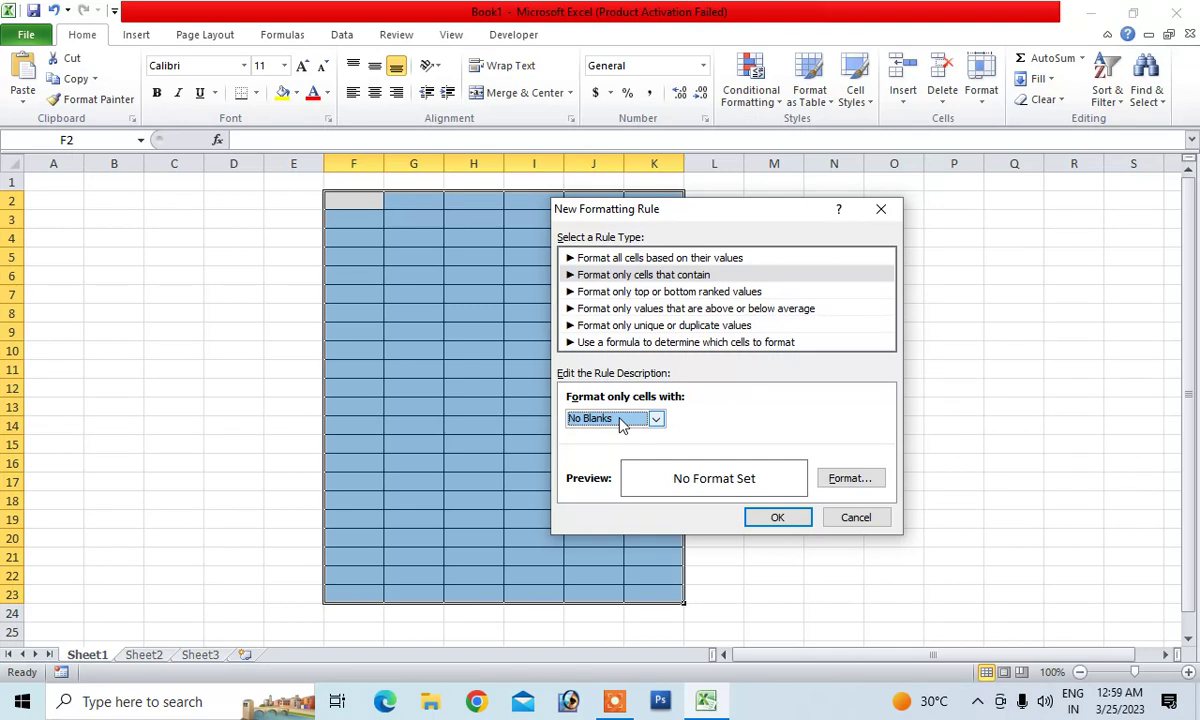
# Set the No Blanks format to Bold text, added side borders and a tan fill
pyautogui.click(850, 478)
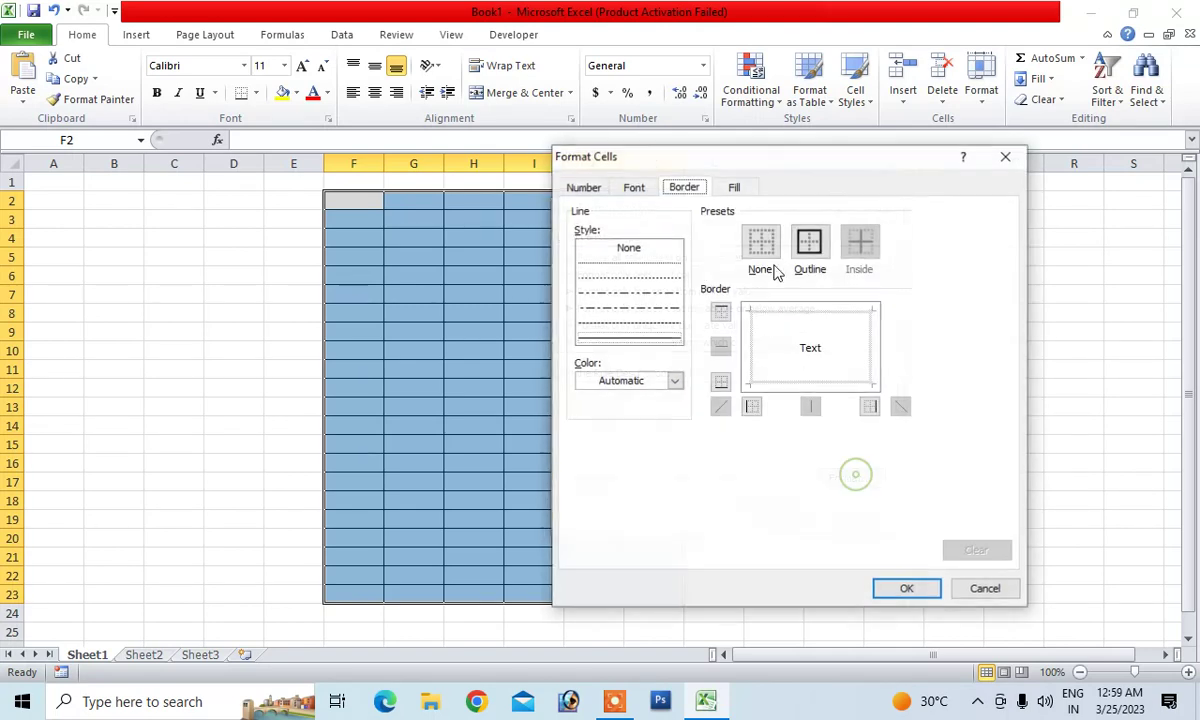
pyautogui.click(616, 190)
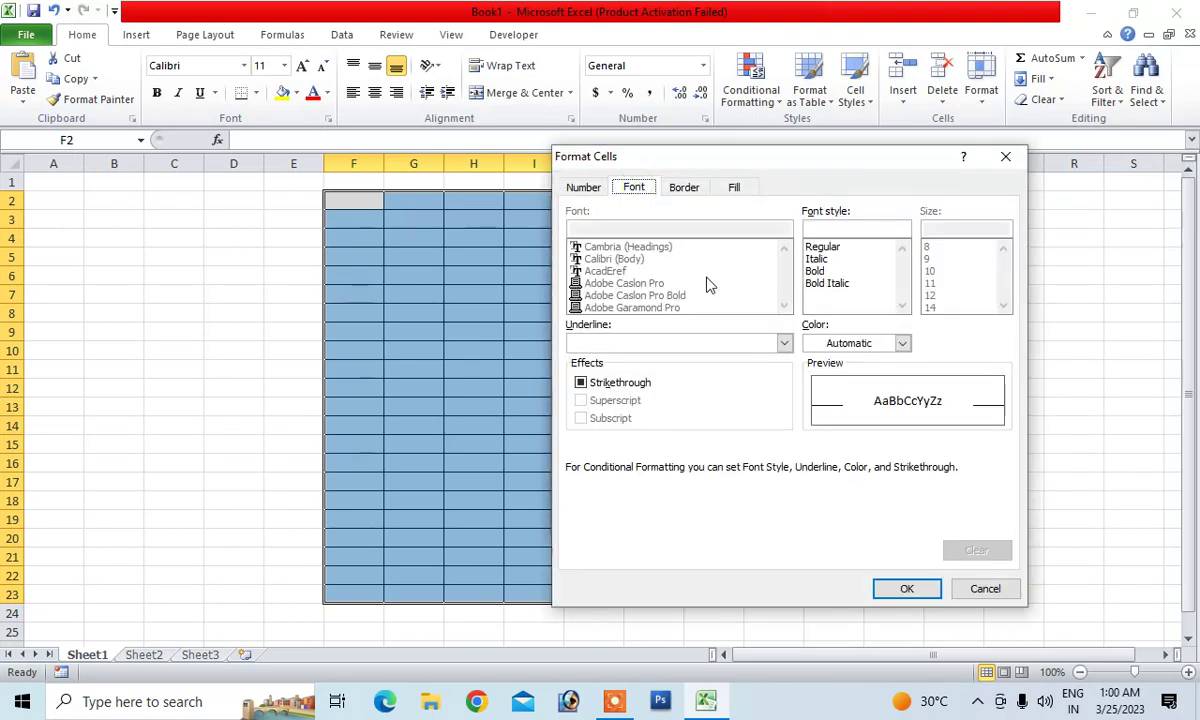
pyautogui.click(815, 271)
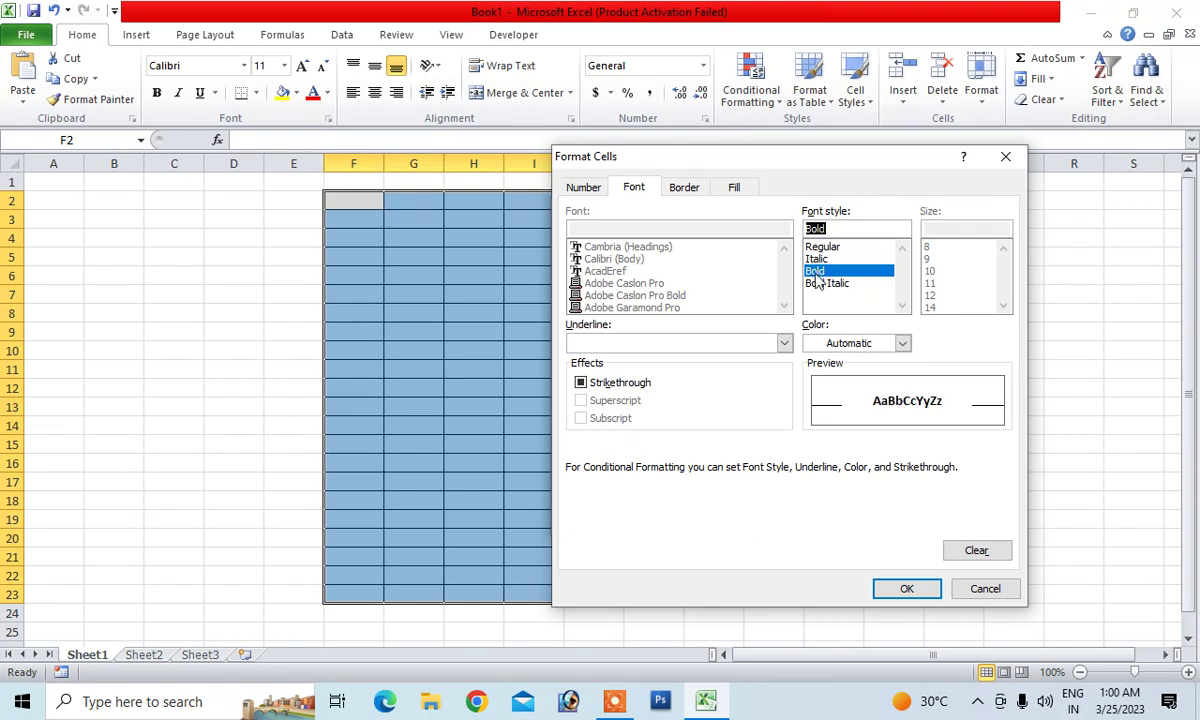
pyautogui.click(682, 187)
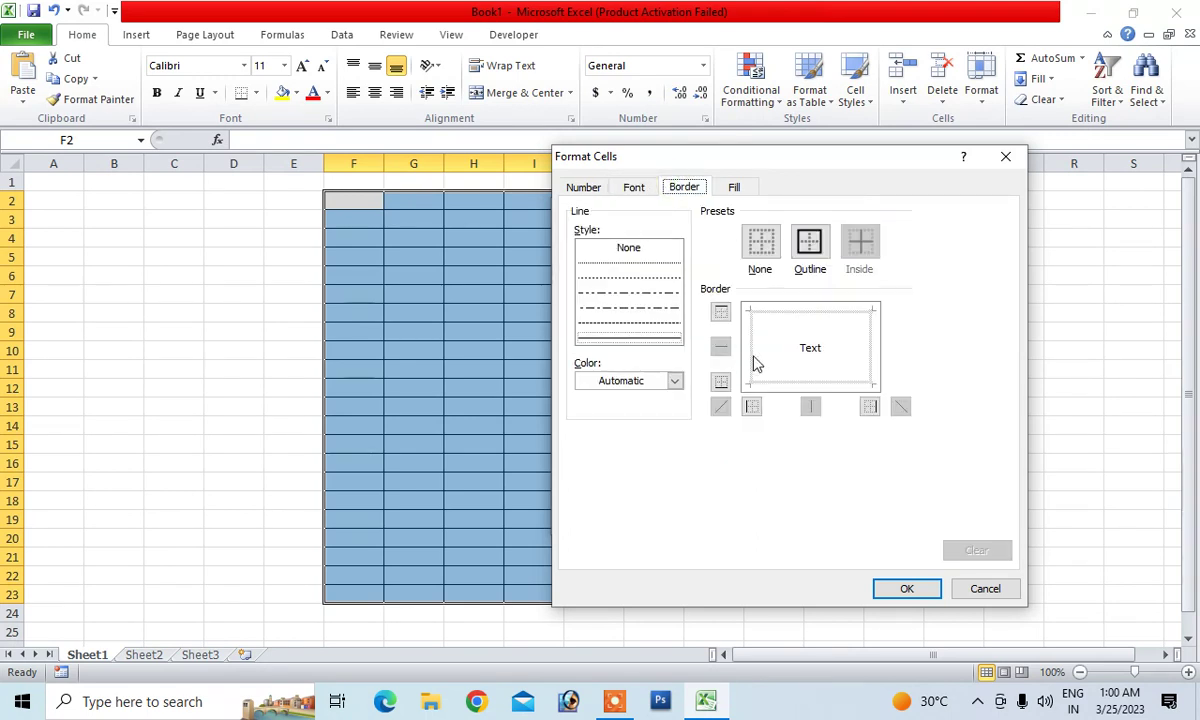
pyautogui.click(791, 322)
pyautogui.click(866, 340)
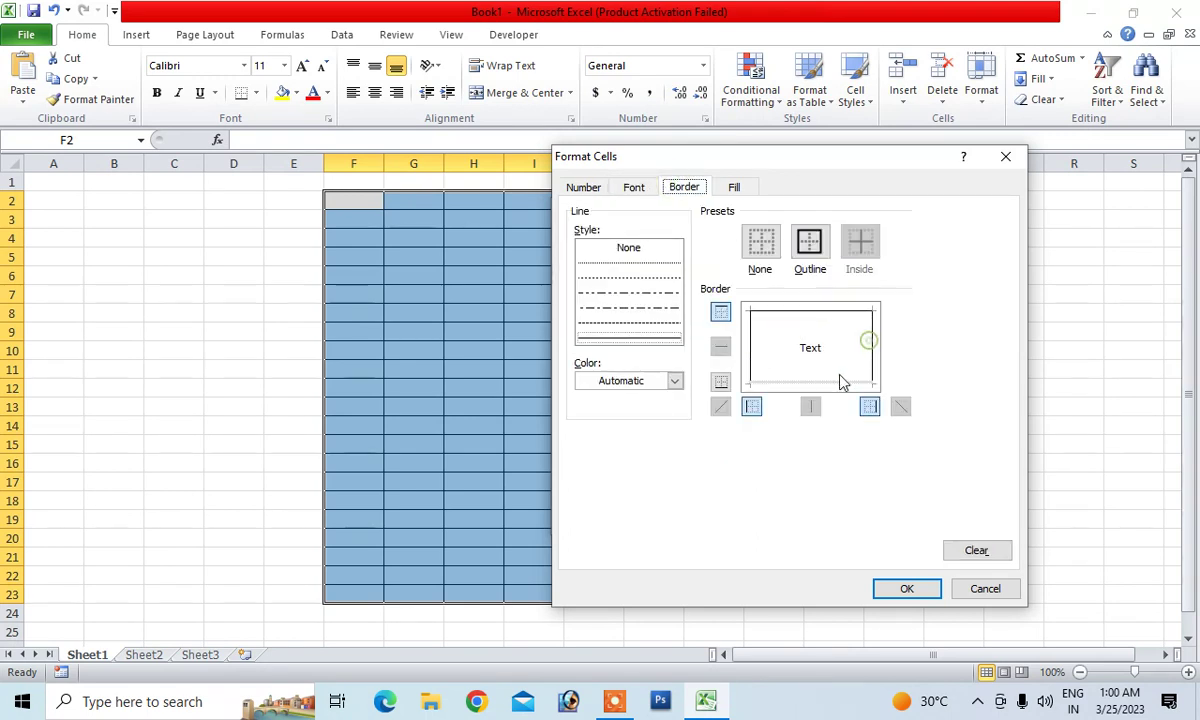
pyautogui.click(825, 377)
pyautogui.click(734, 187)
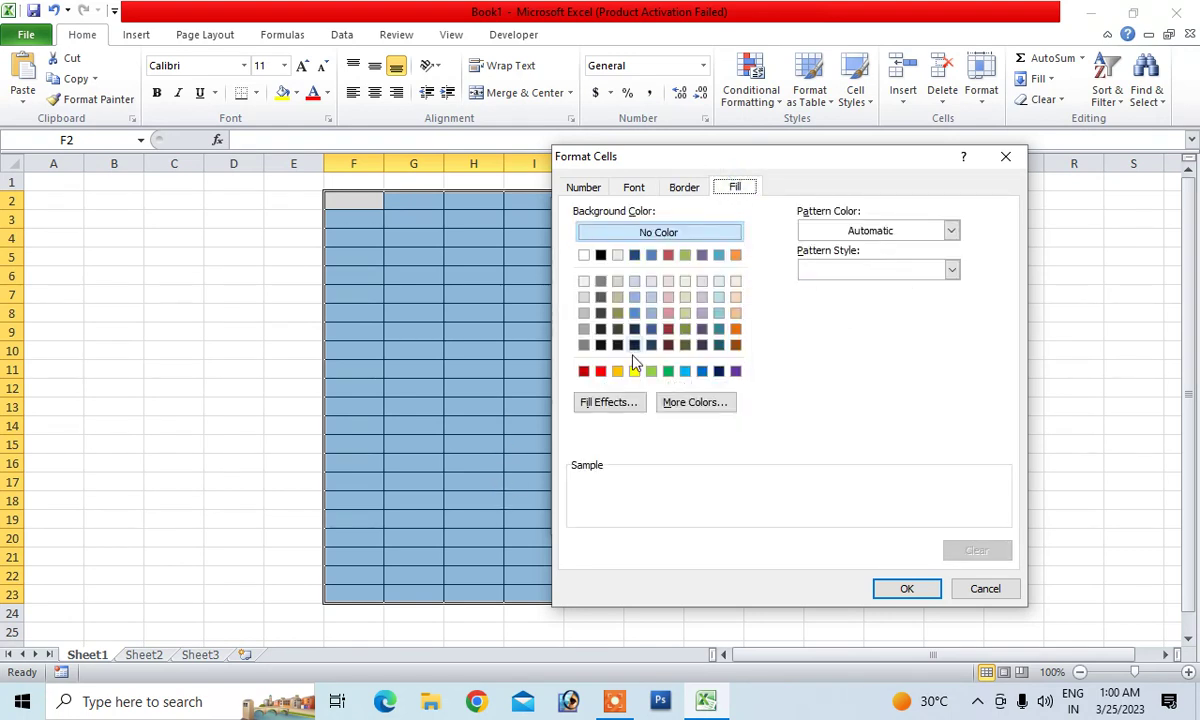
pyautogui.click(617, 296)
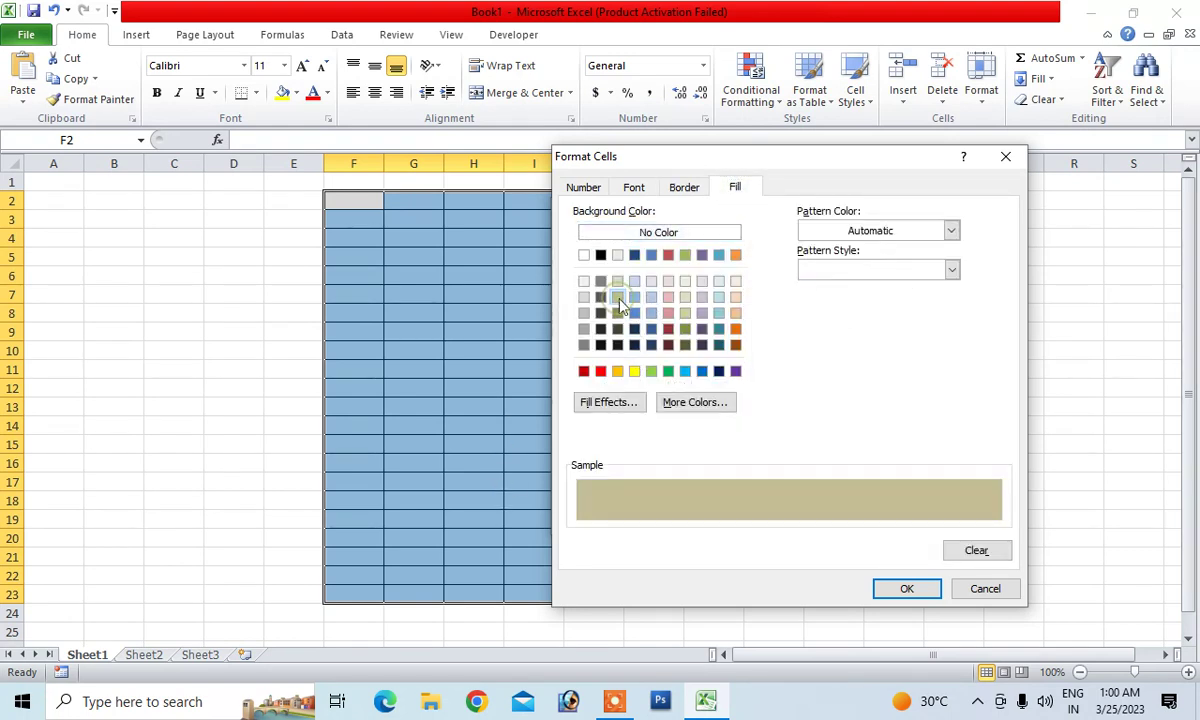
# Set a From corner gradient fill with red as the first colour
pyautogui.click(608, 405)
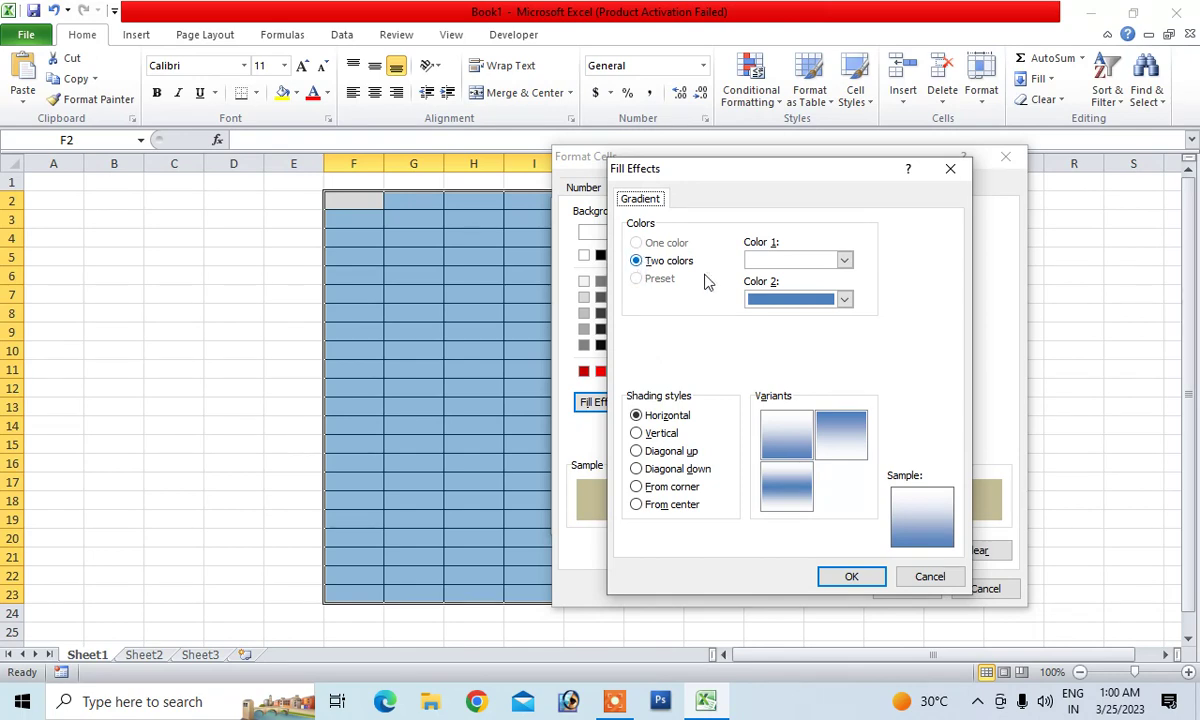
pyautogui.click(845, 261)
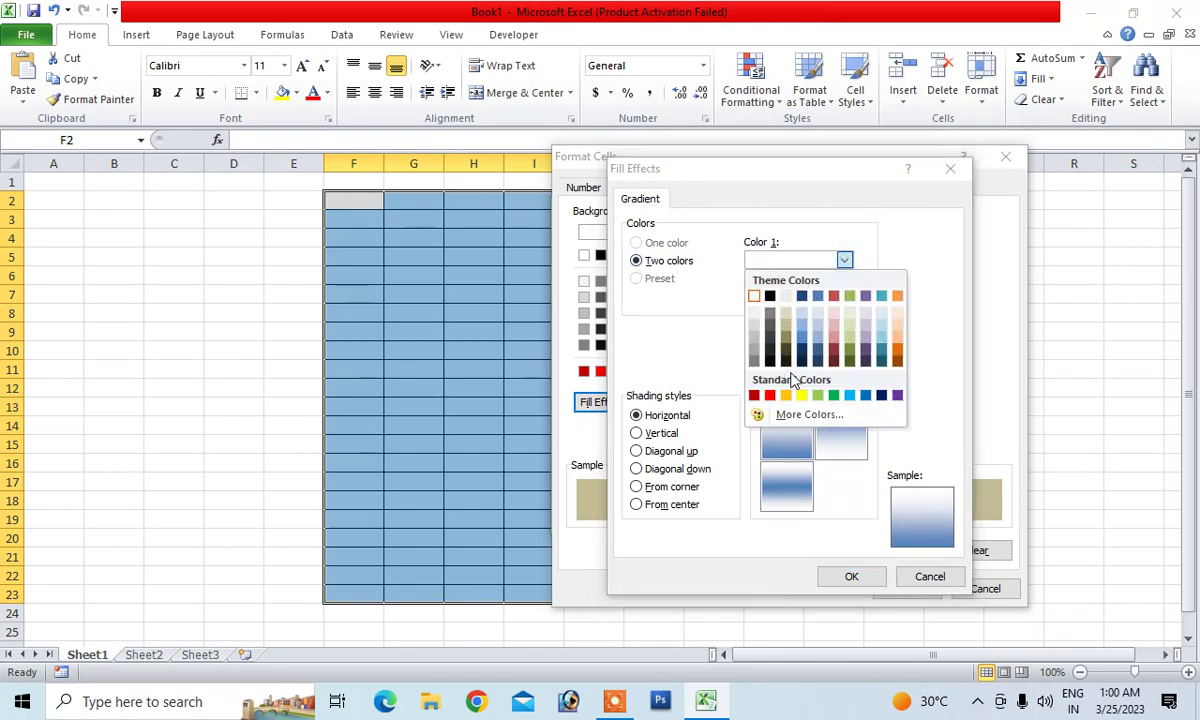
pyautogui.click(769, 395)
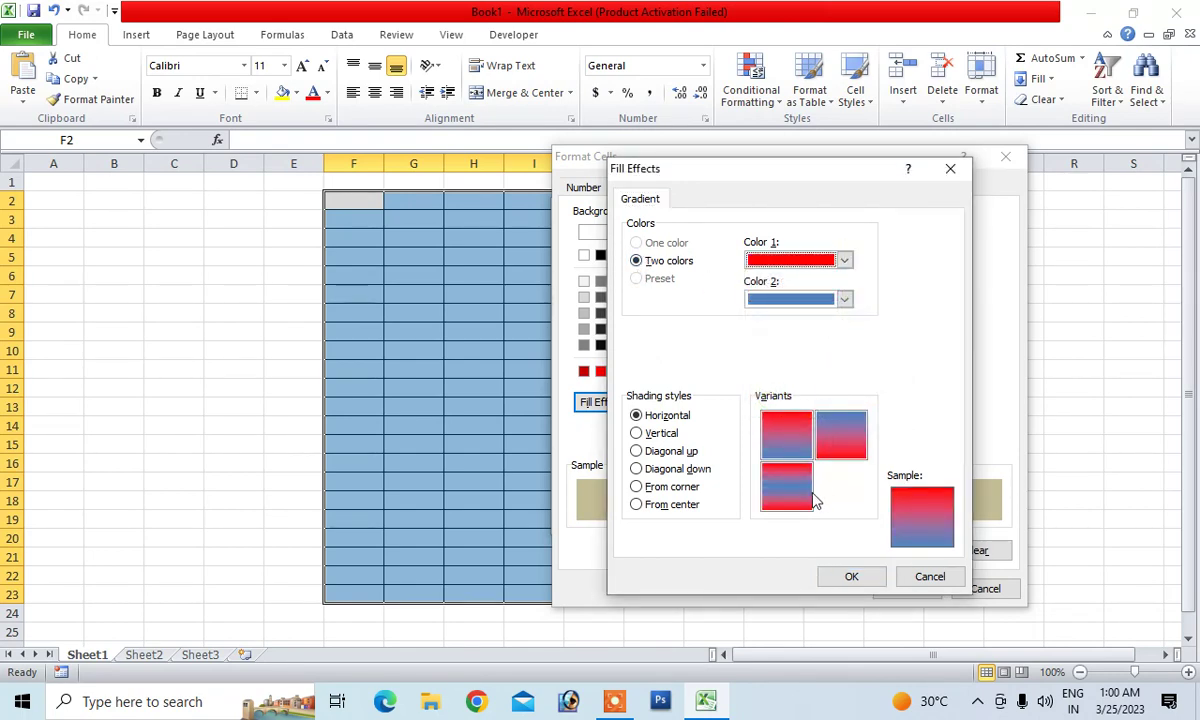
pyautogui.click(636, 451)
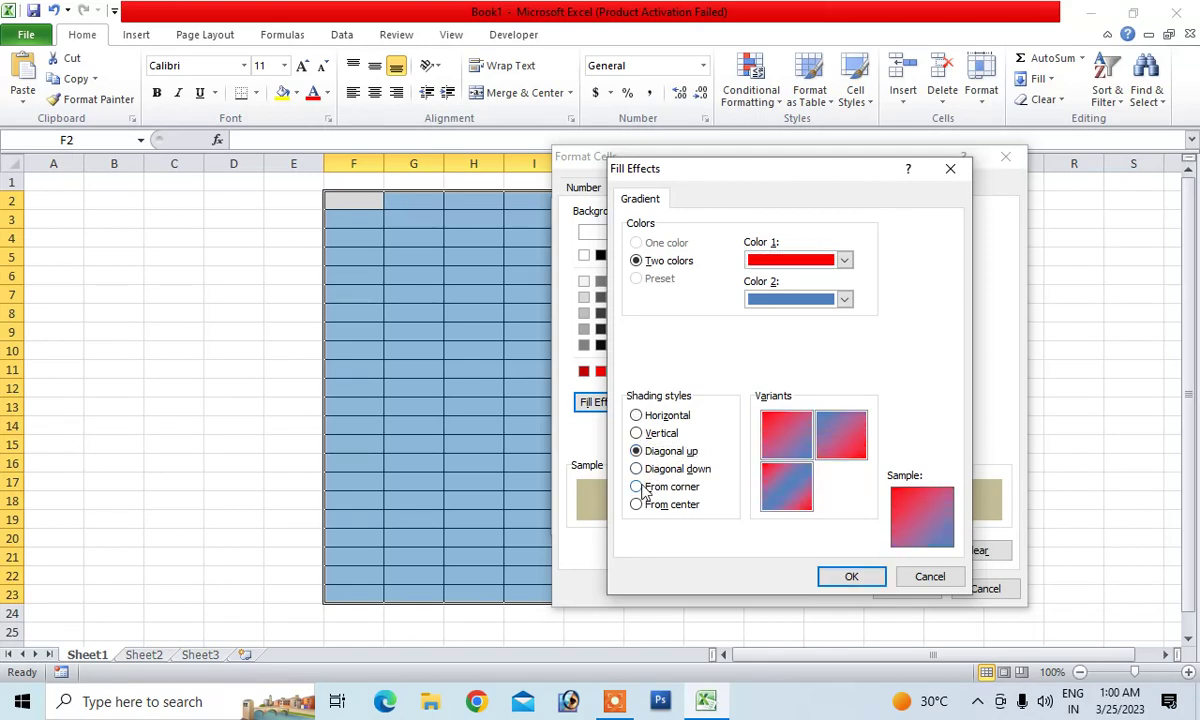
pyautogui.click(637, 486)
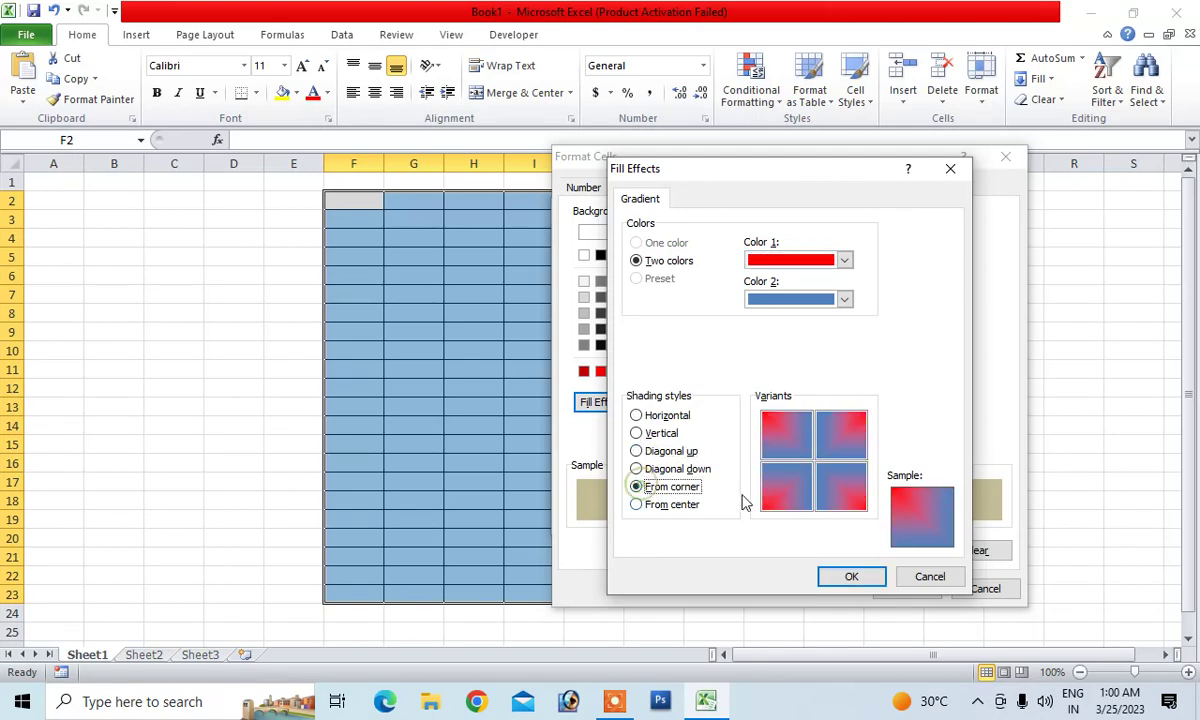
pyautogui.click(851, 576)
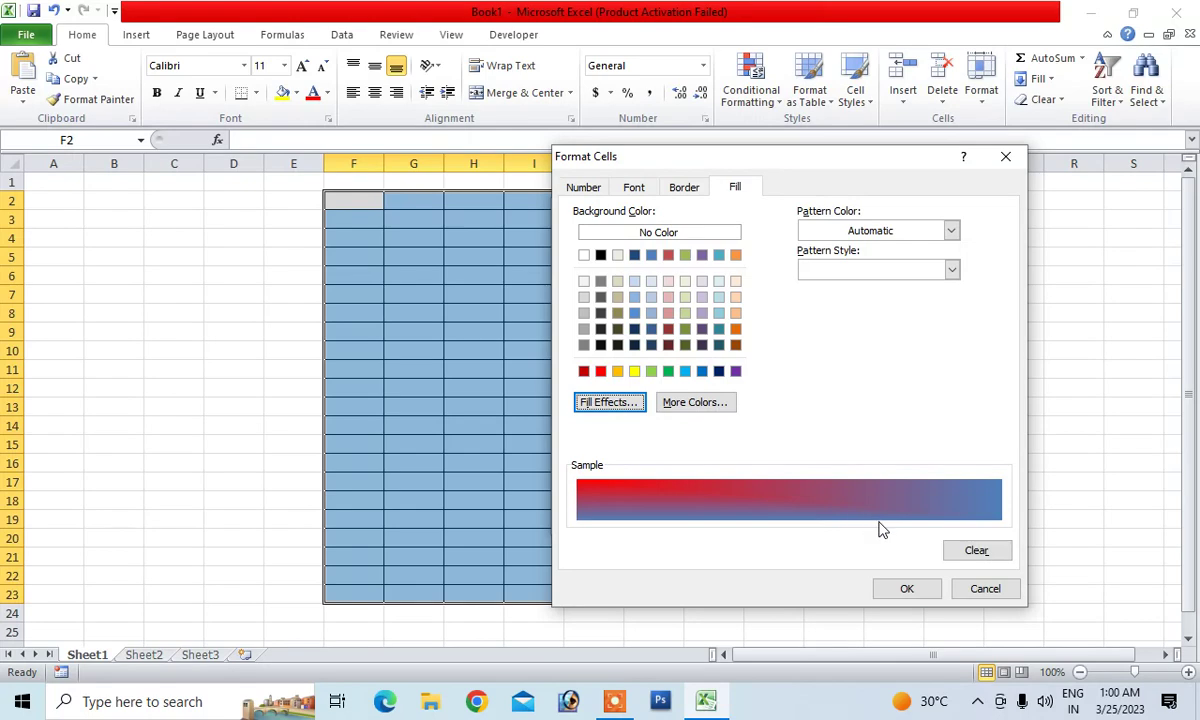
# Change the gradient's first colour to light pink and create the rule for F2:K23
pyautogui.click(622, 404)
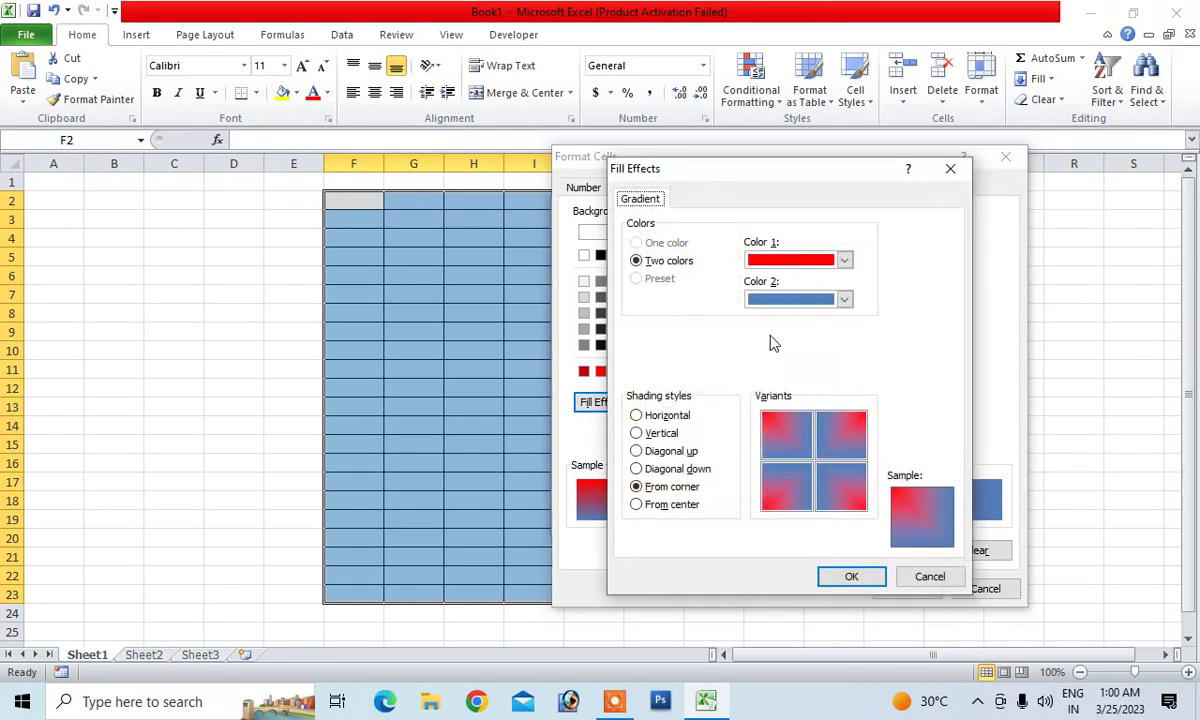
pyautogui.click(844, 260)
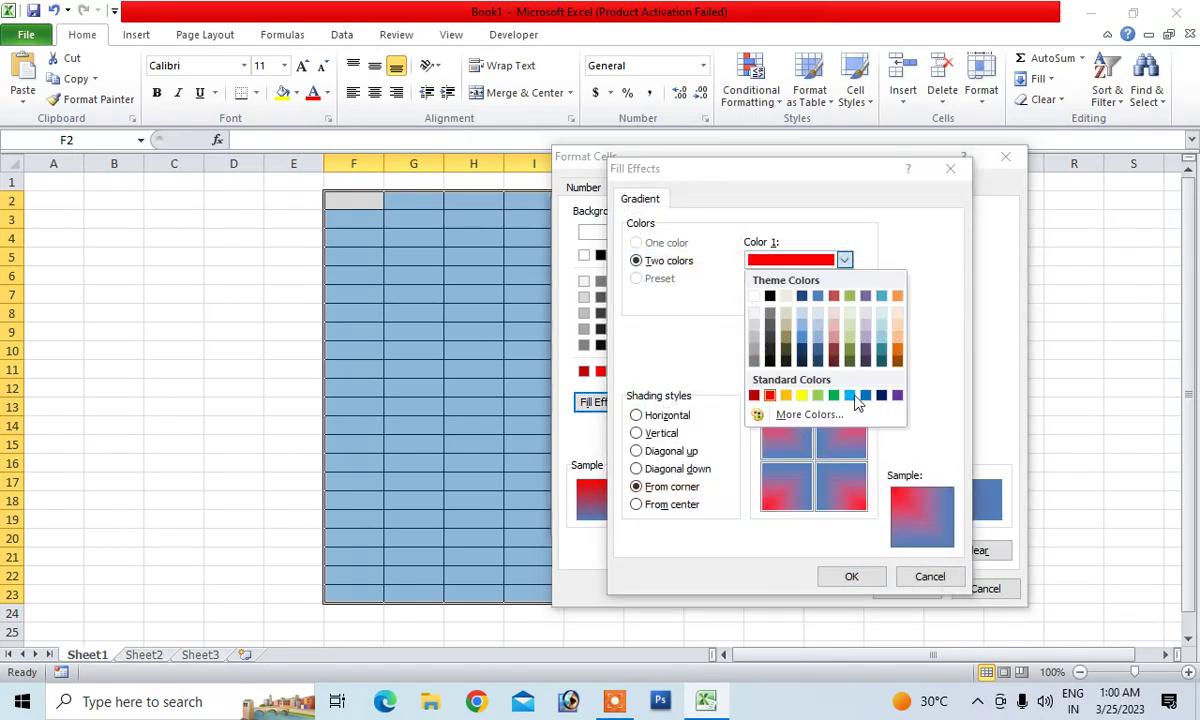
pyautogui.click(833, 329)
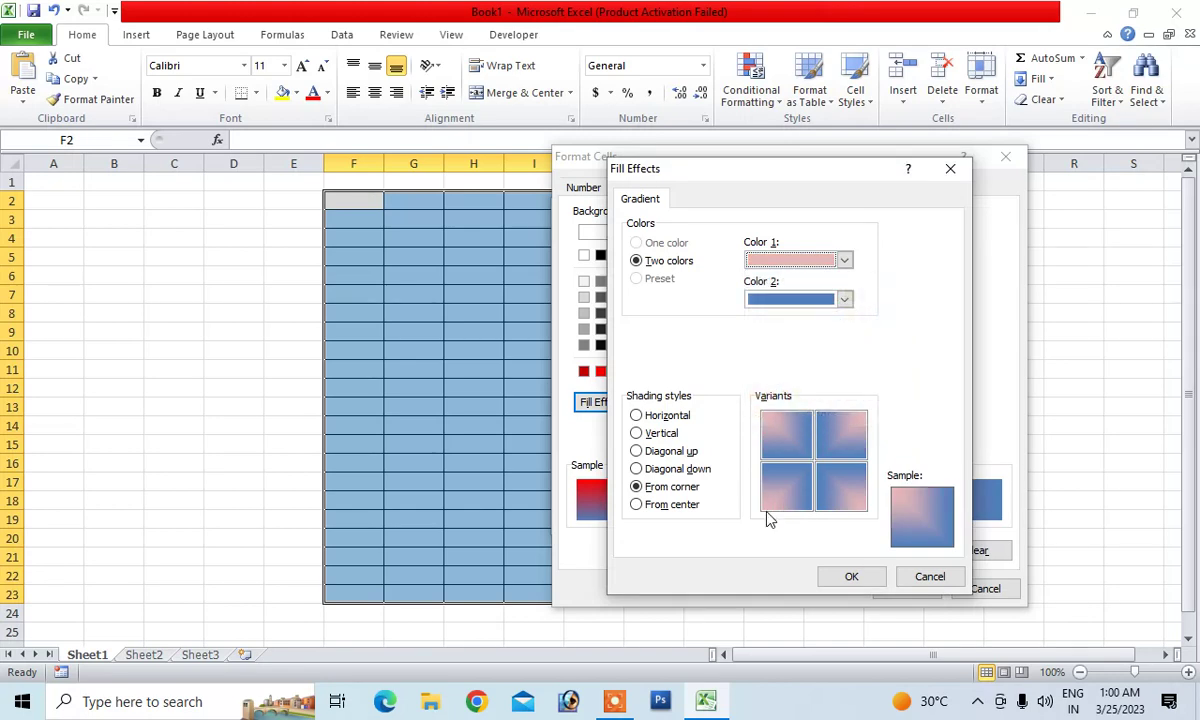
pyautogui.click(848, 576)
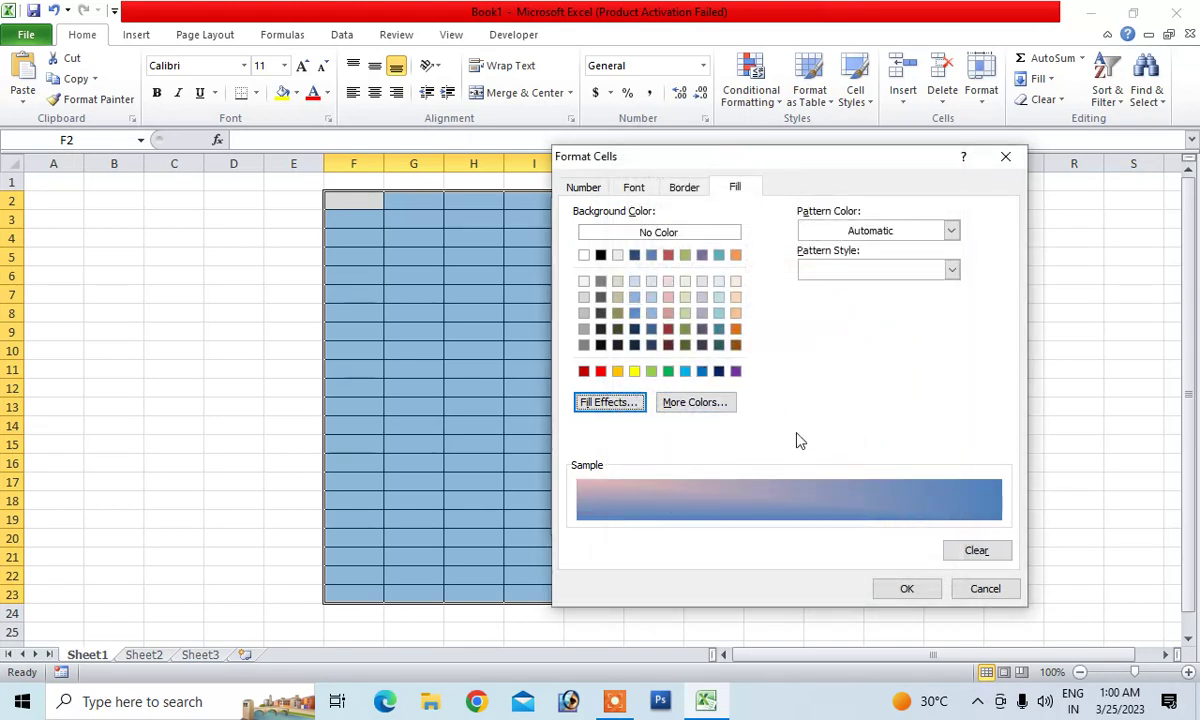
pyautogui.click(904, 591)
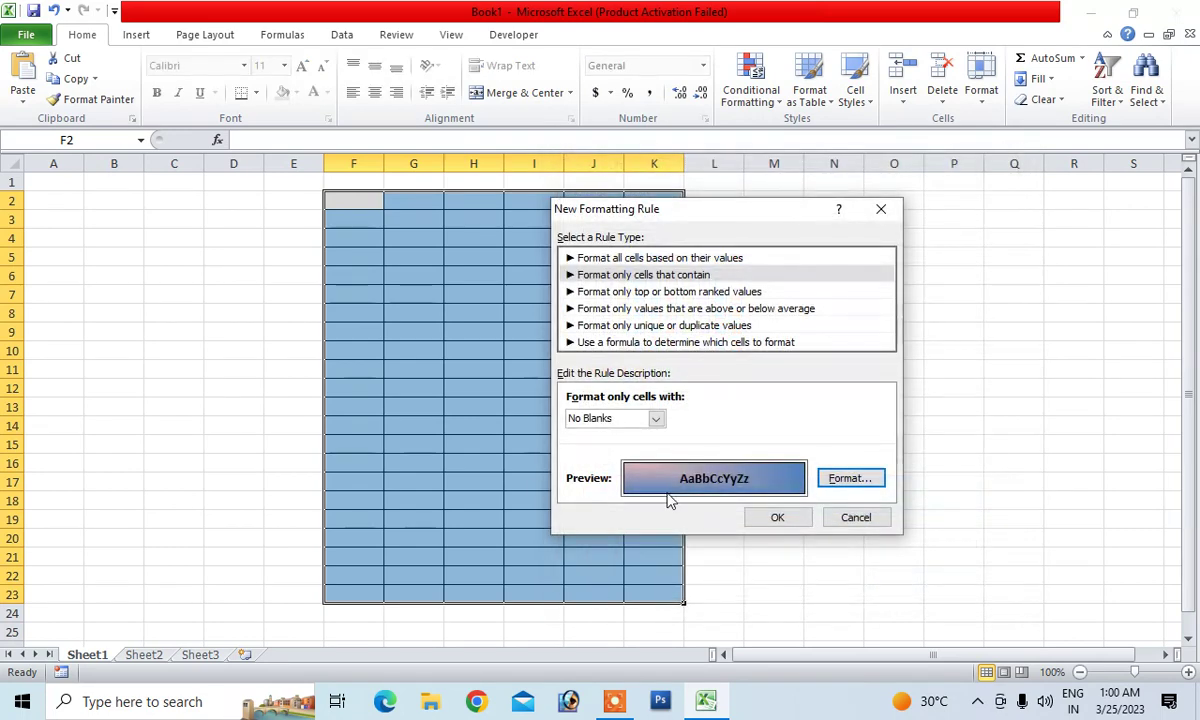
pyautogui.click(779, 520)
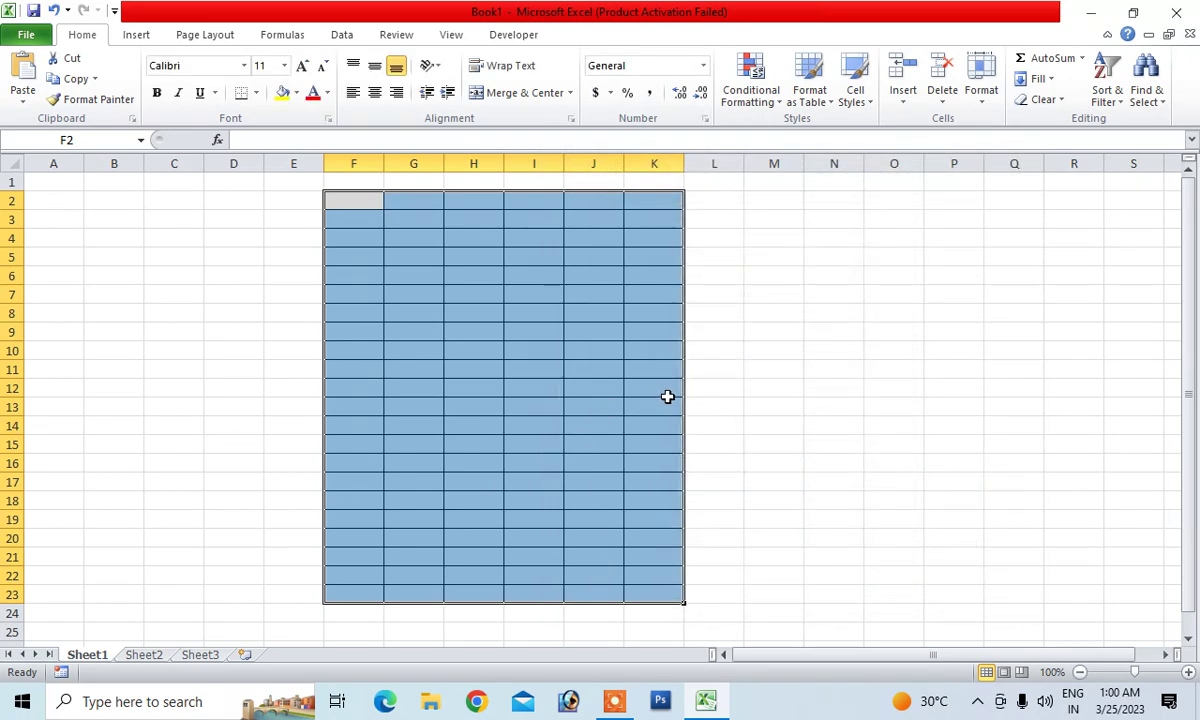
# Enter three sample first names into F2, F3 and F4, then select H11
pyautogui.moveTo(667, 405); pyautogui.dragTo(663, 389)
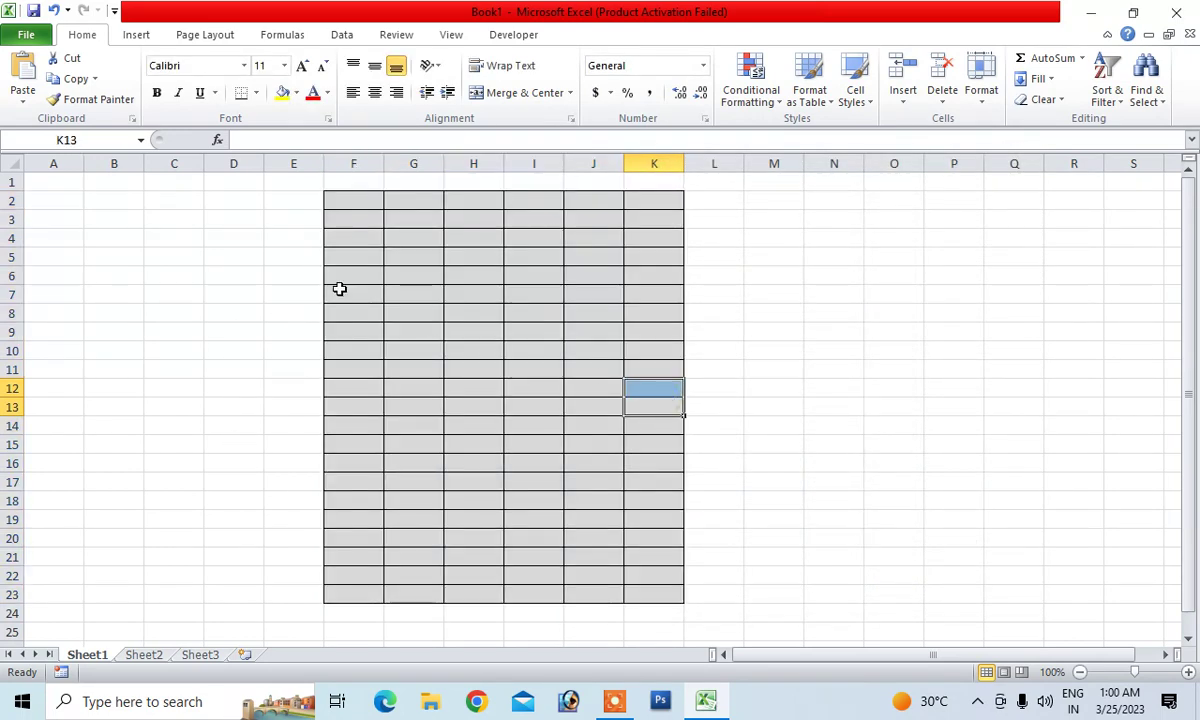
pyautogui.click(369, 199)
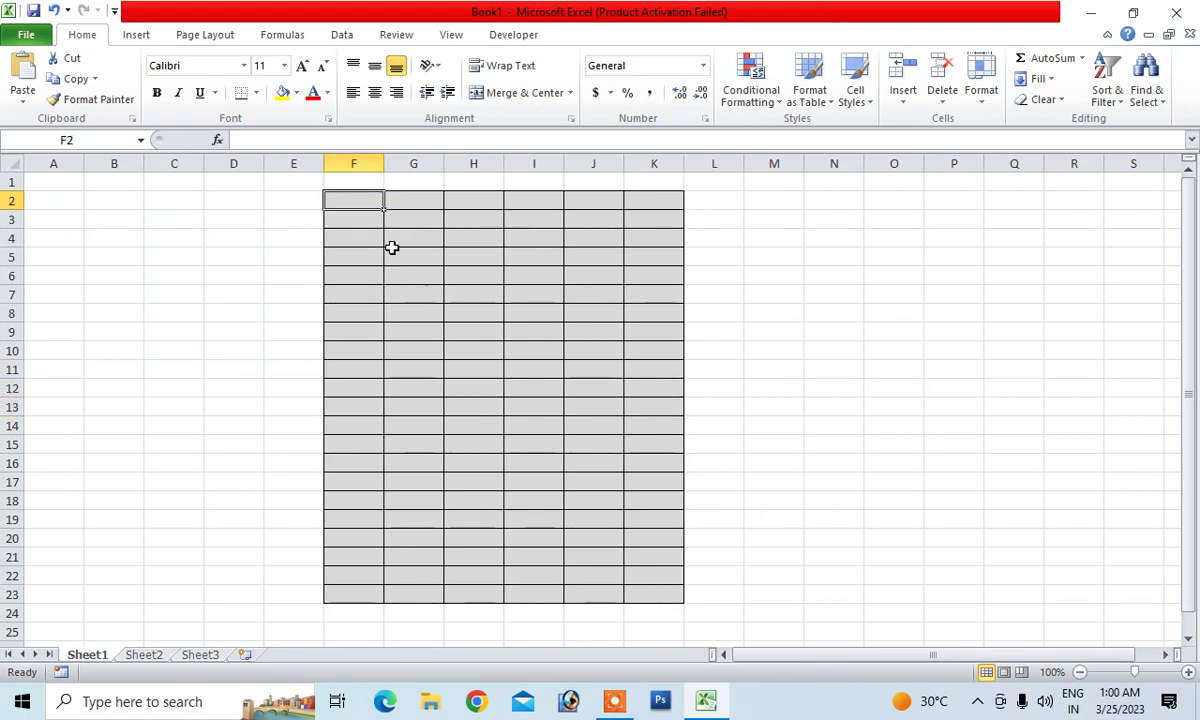
pyautogui.write('anil')
pyautogui.press('Return')
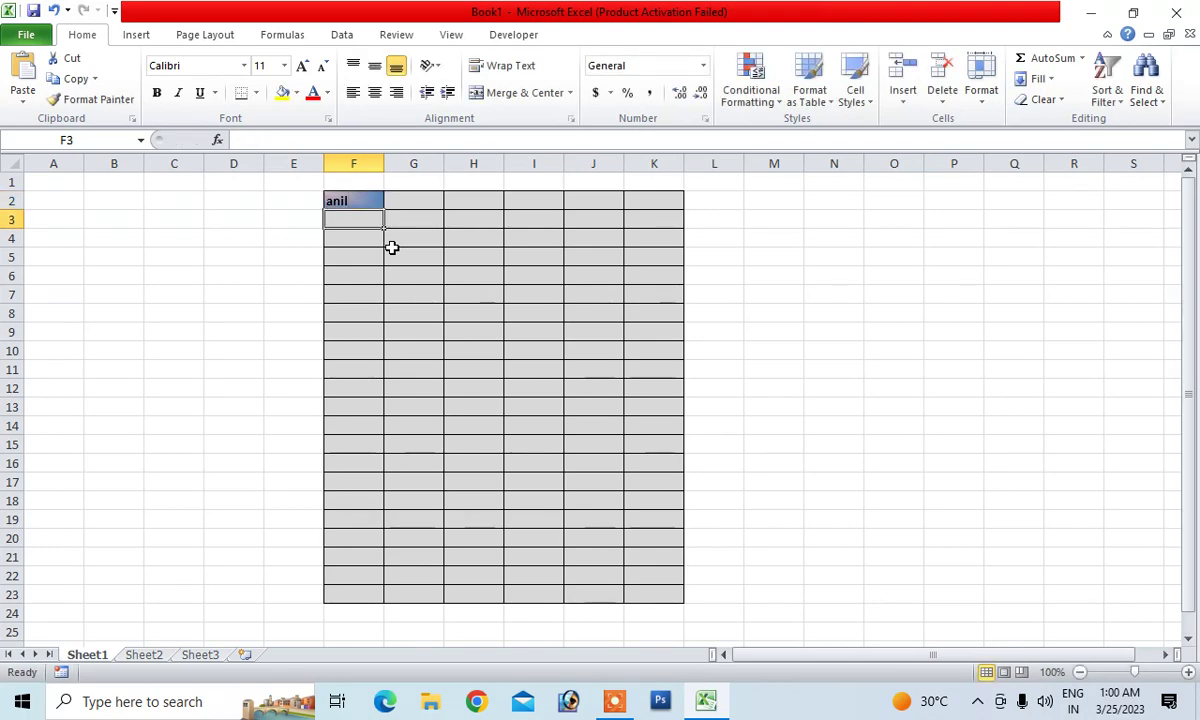
pyautogui.write('manish')
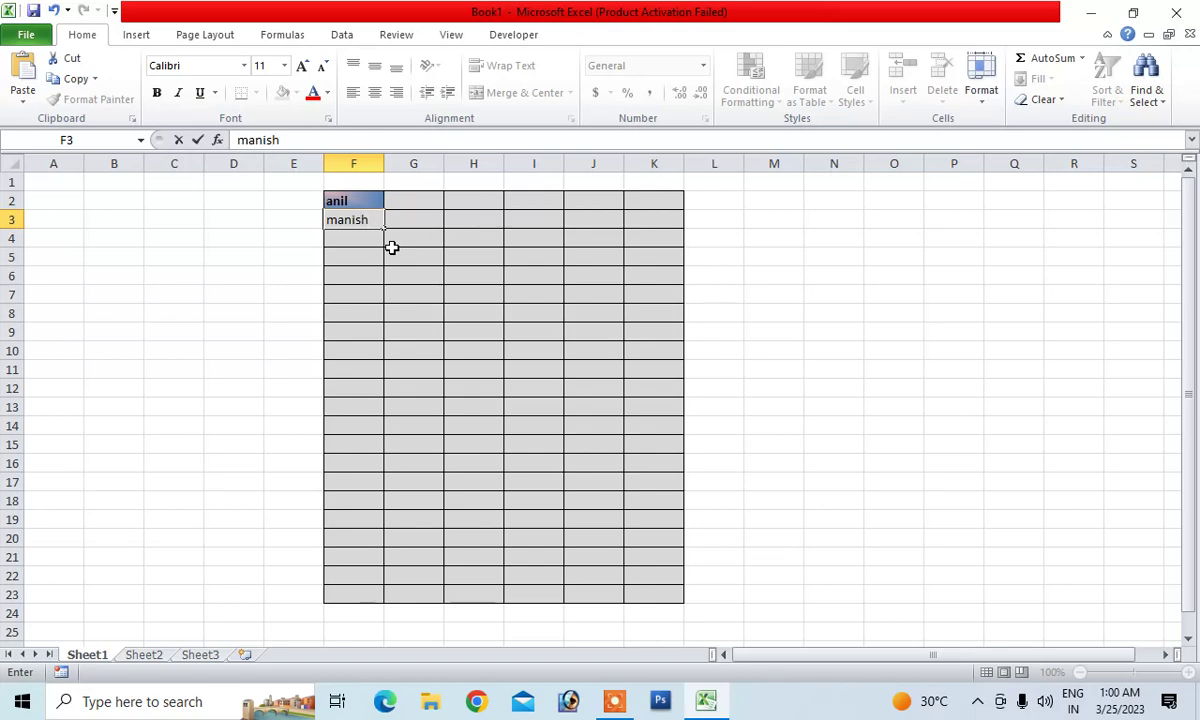
pyautogui.press('Return')
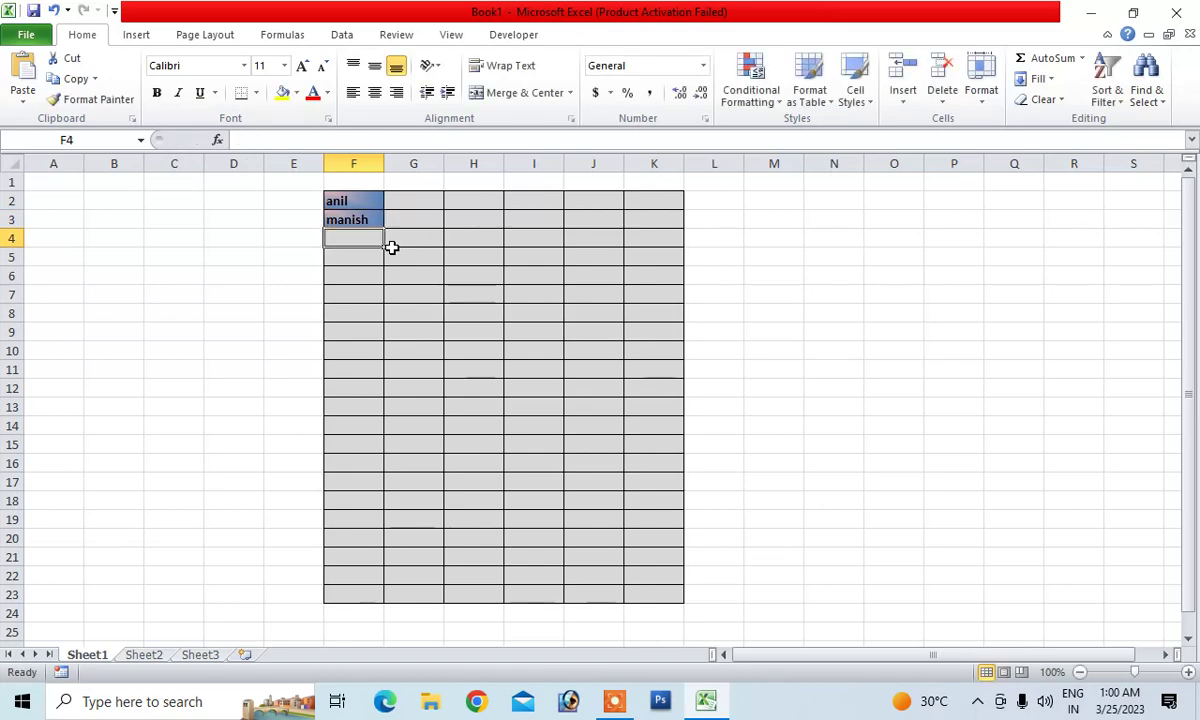
pyautogui.write('p')
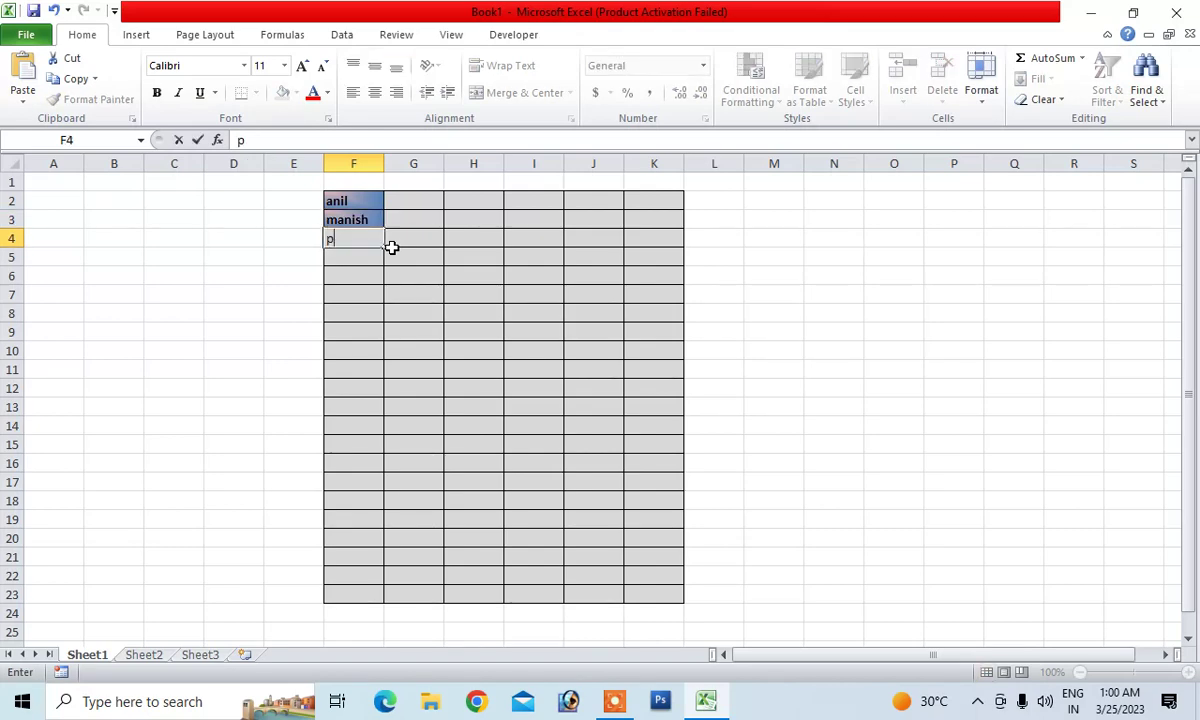
pyautogui.write('ankaj')
pyautogui.press('Return')
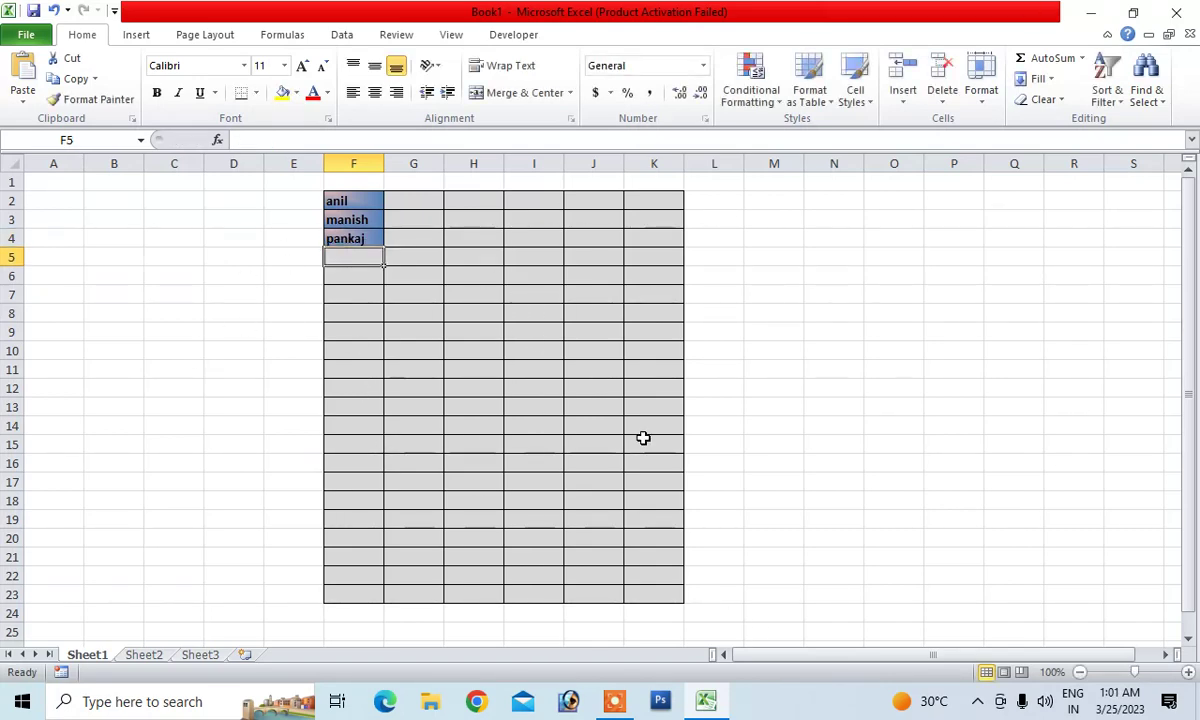
pyautogui.click(470, 368)
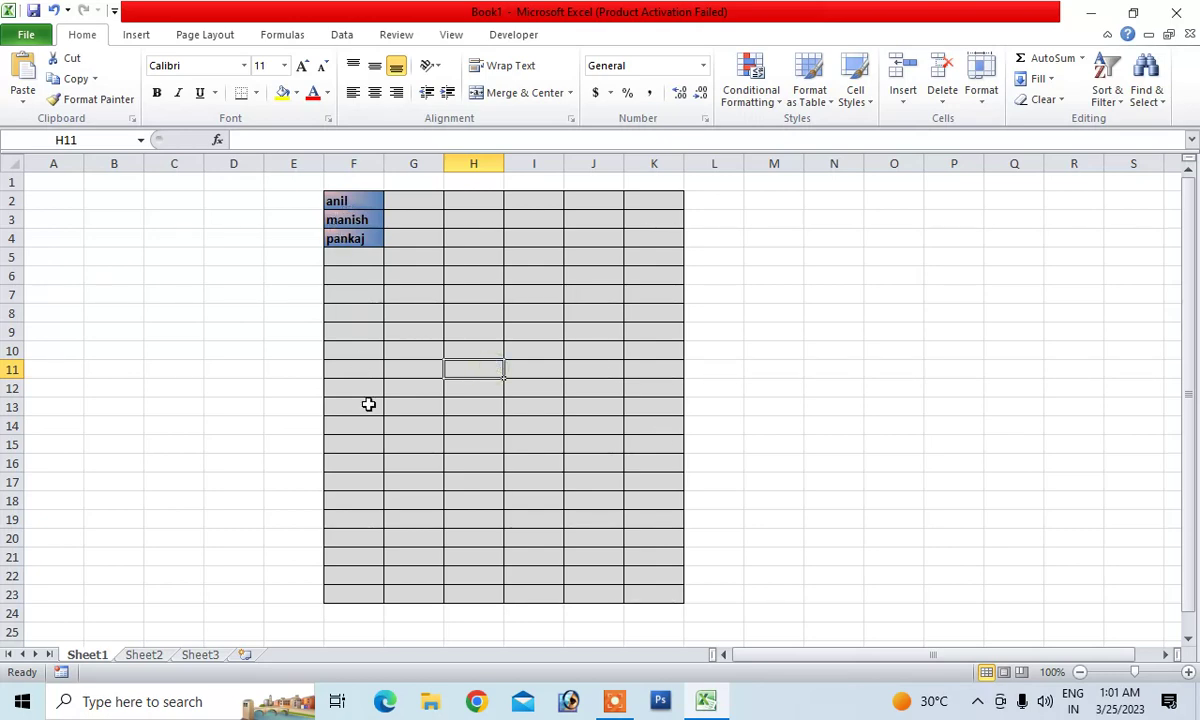
# Reselect F2:K23 and open the 'Cell does not contain a blank value' rule from Manage Rules
pyautogui.moveTo(358, 199)
pyautogui.mouseDown()
pyautogui.moveTo(661, 569)
pyautogui.moveTo(662, 587)
pyautogui.mouseUp()
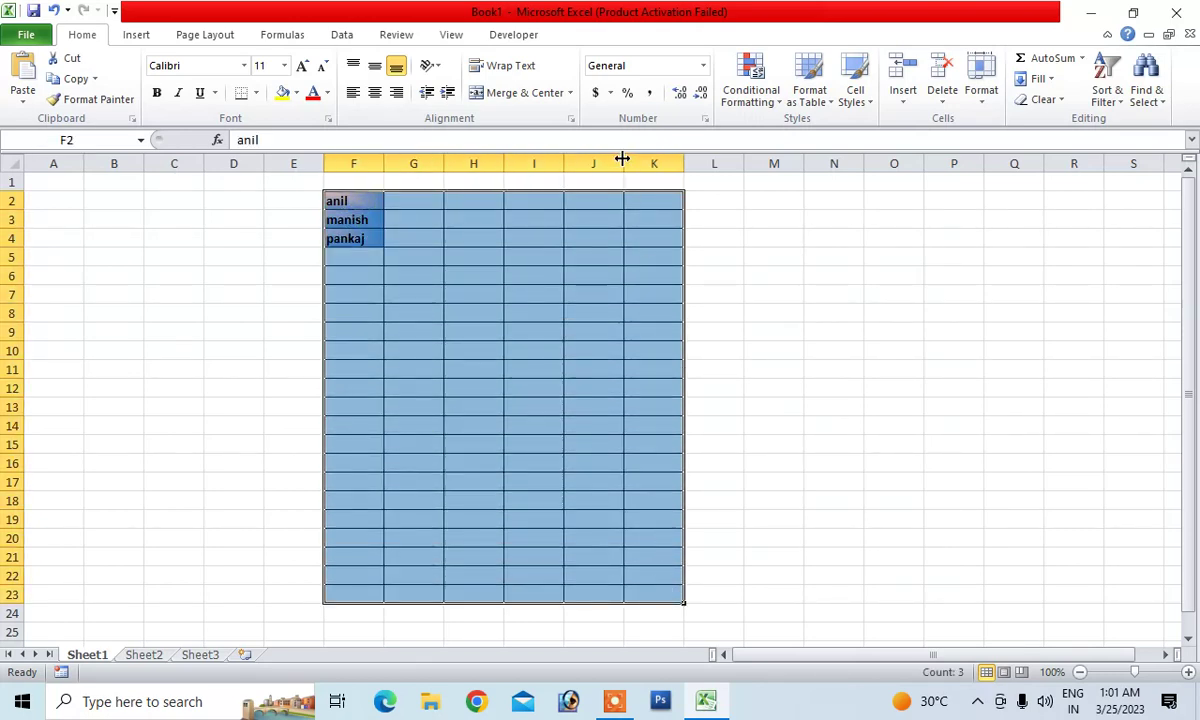
pyautogui.click(756, 107)
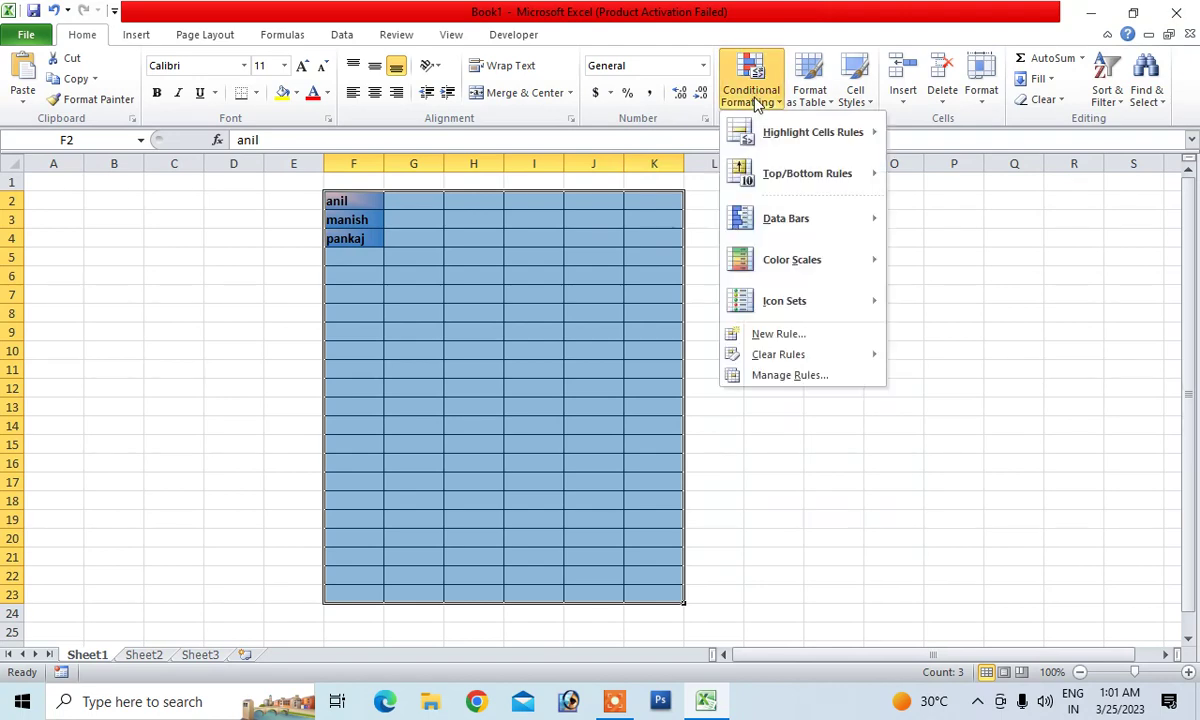
pyautogui.click(790, 375)
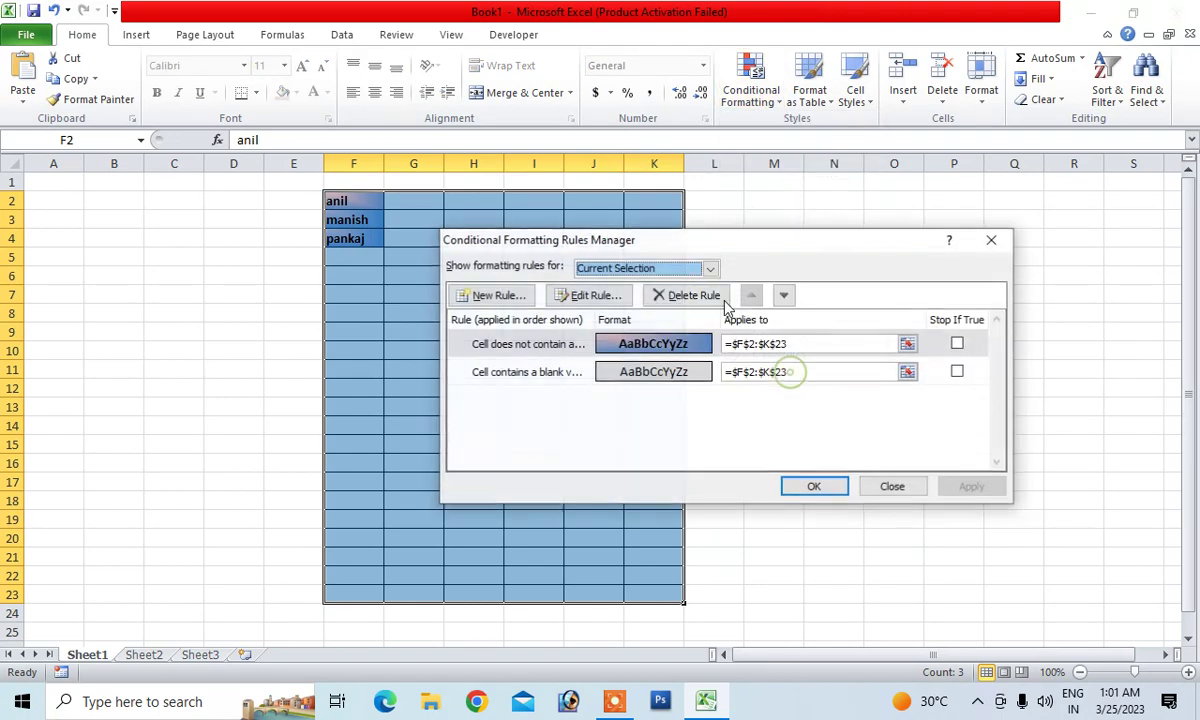
pyautogui.click(541, 373)
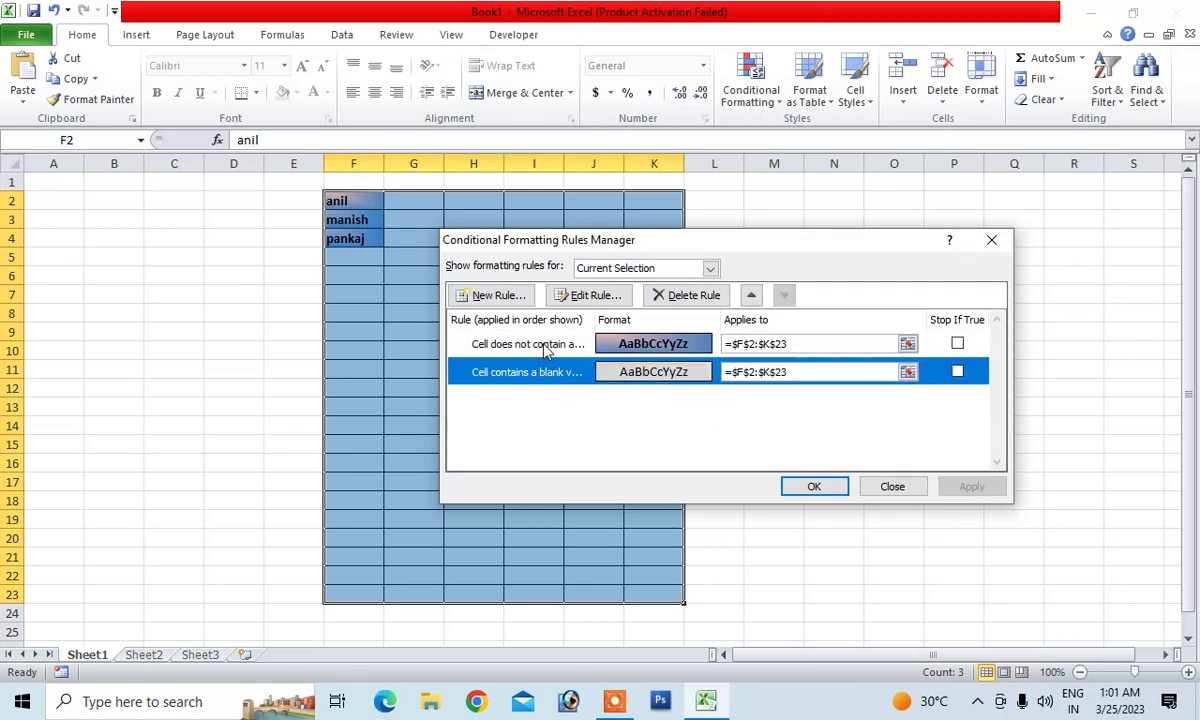
pyautogui.click(545, 345)
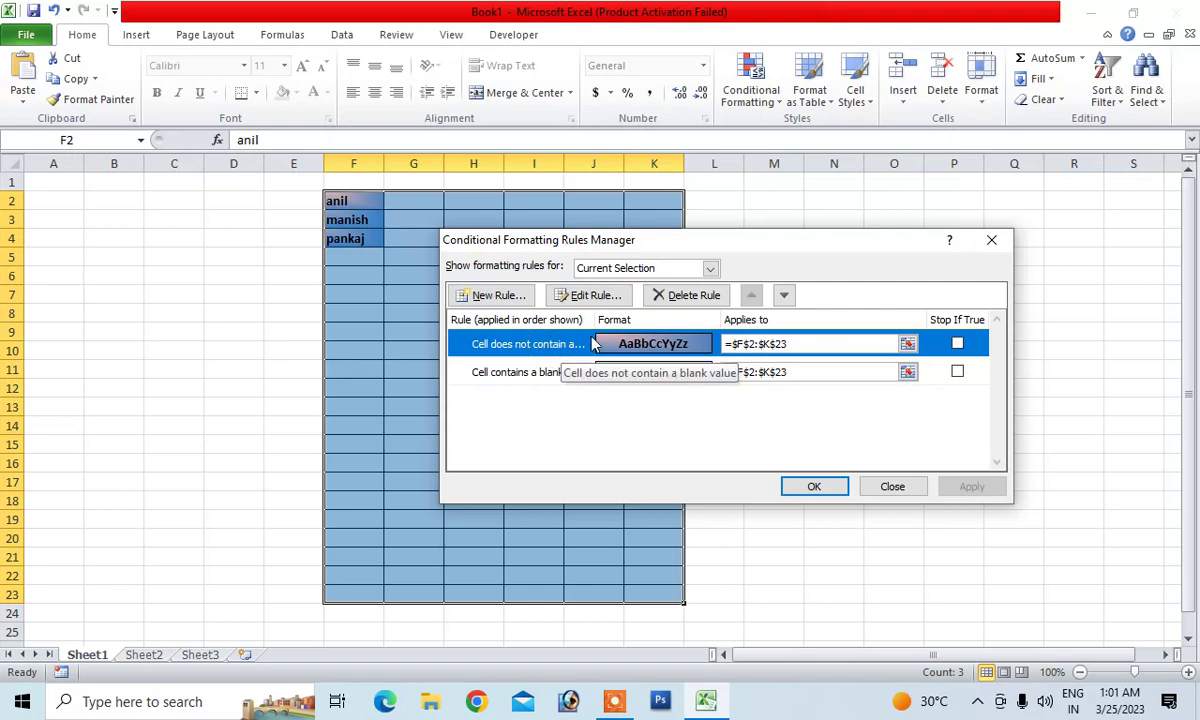
pyautogui.click(609, 298)
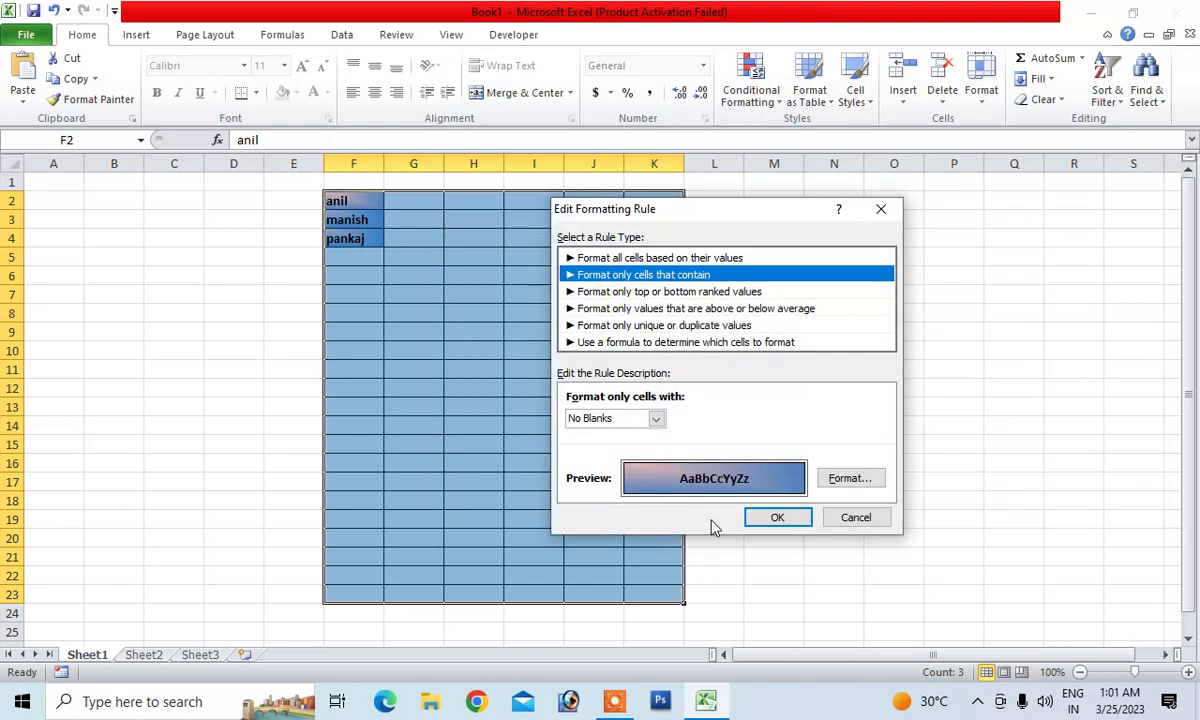
# Change the rule's gradient to yellow as Color 2 with Diagonal up shading and save it
pyautogui.click(859, 484)
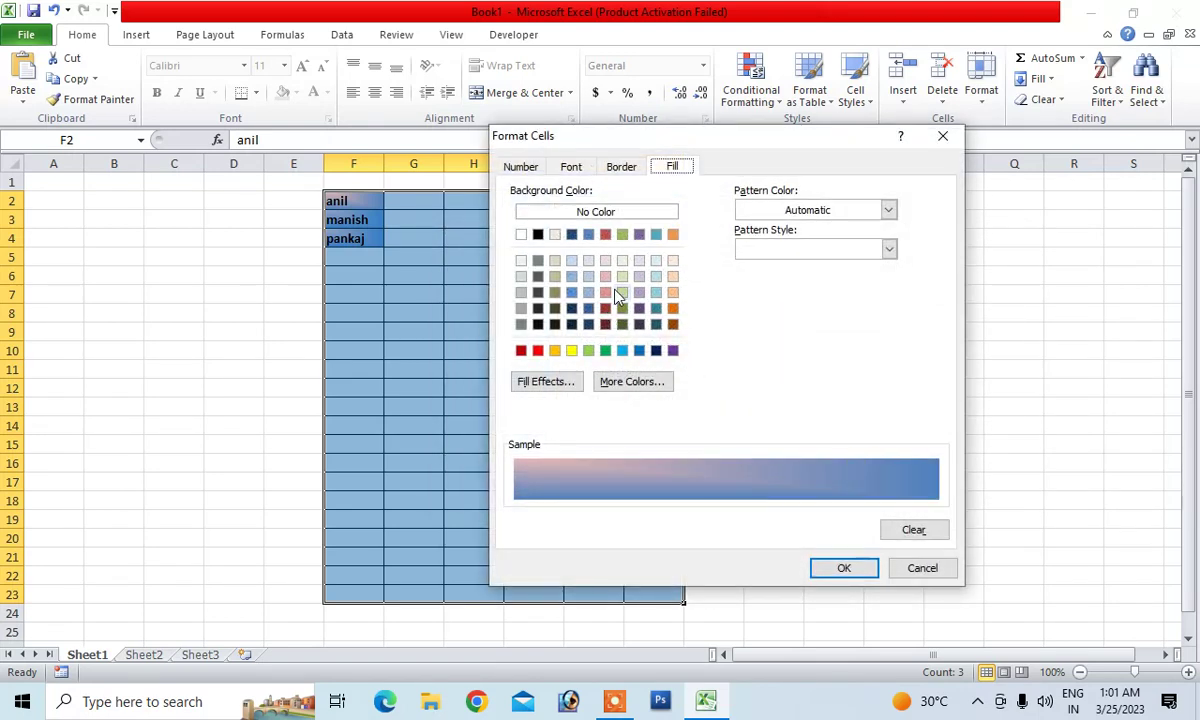
pyautogui.click(516, 386)
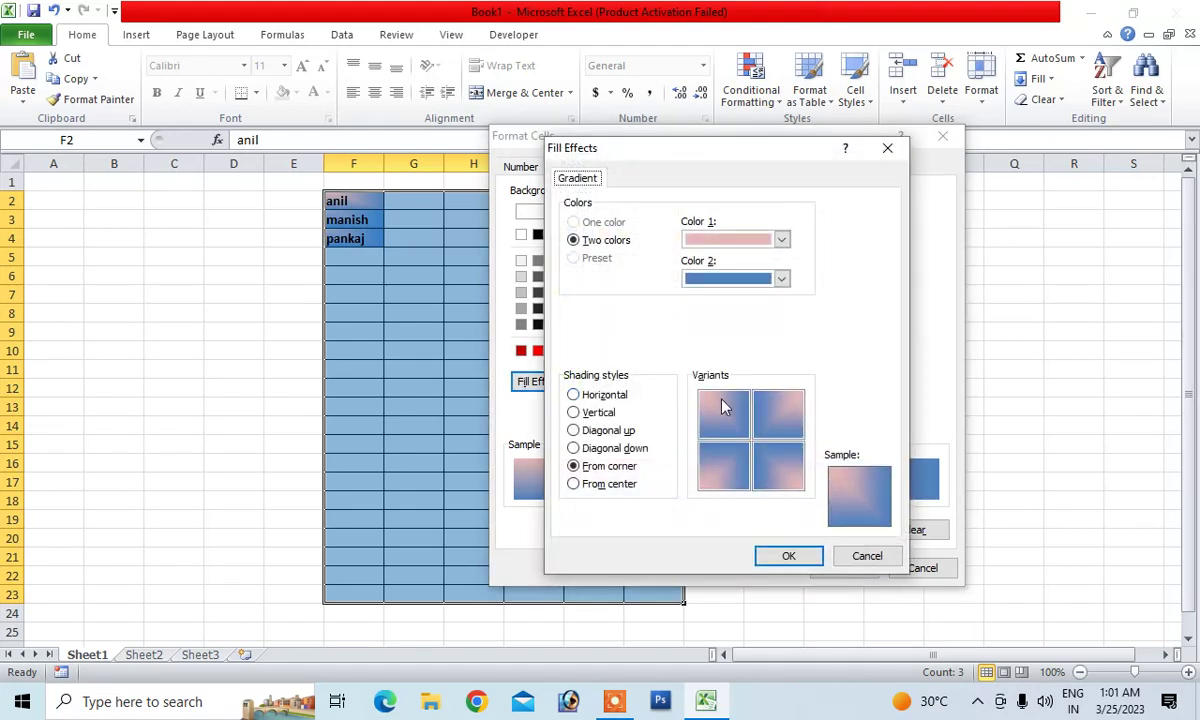
pyautogui.click(782, 278)
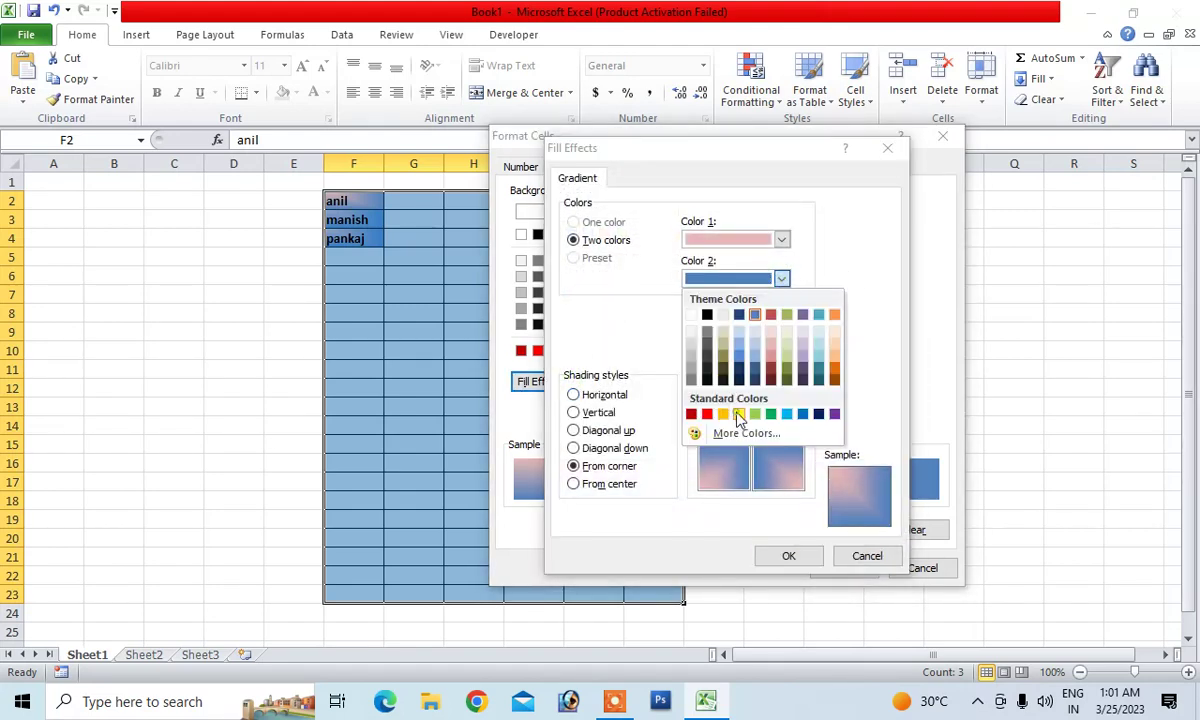
pyautogui.click(729, 415)
pyautogui.press('Up')
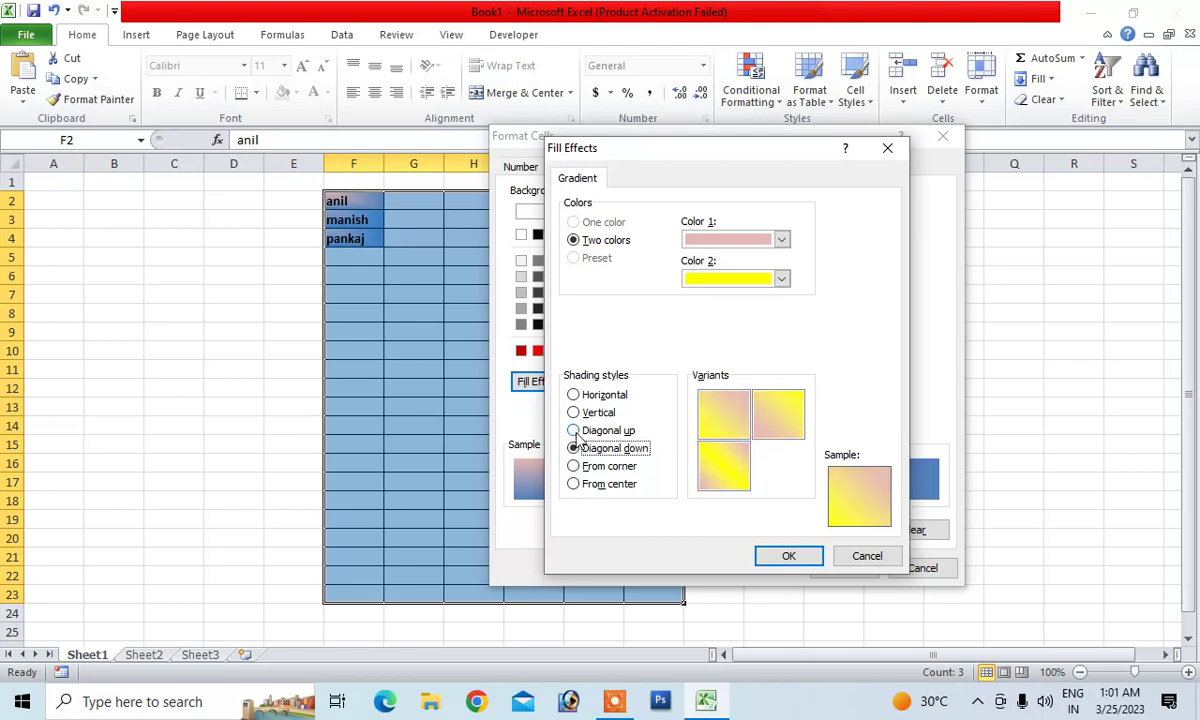
pyautogui.press('Up')
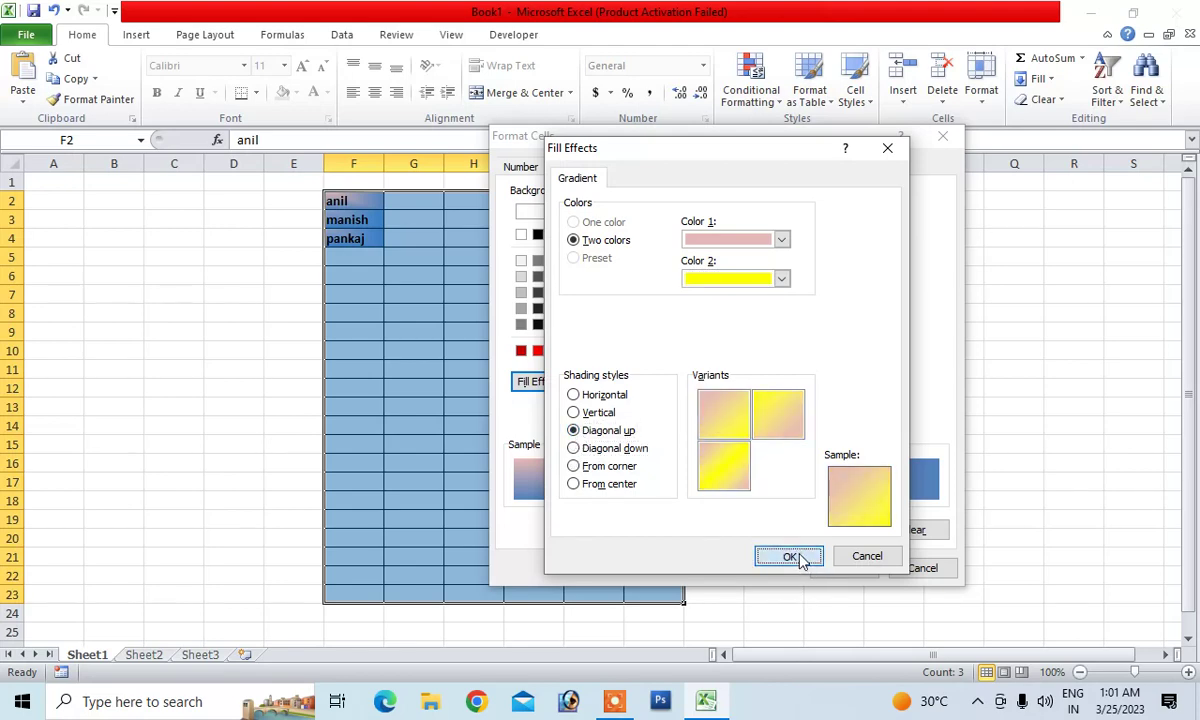
pyautogui.click(799, 556)
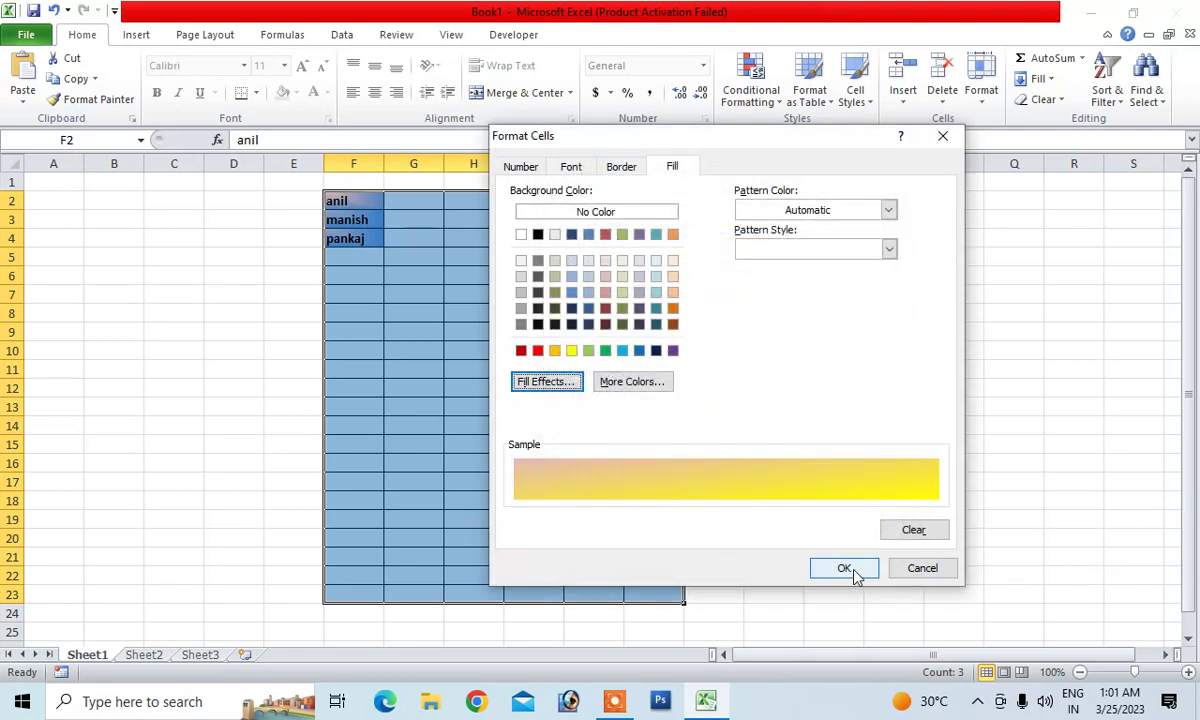
pyautogui.click(844, 568)
pyautogui.click(777, 517)
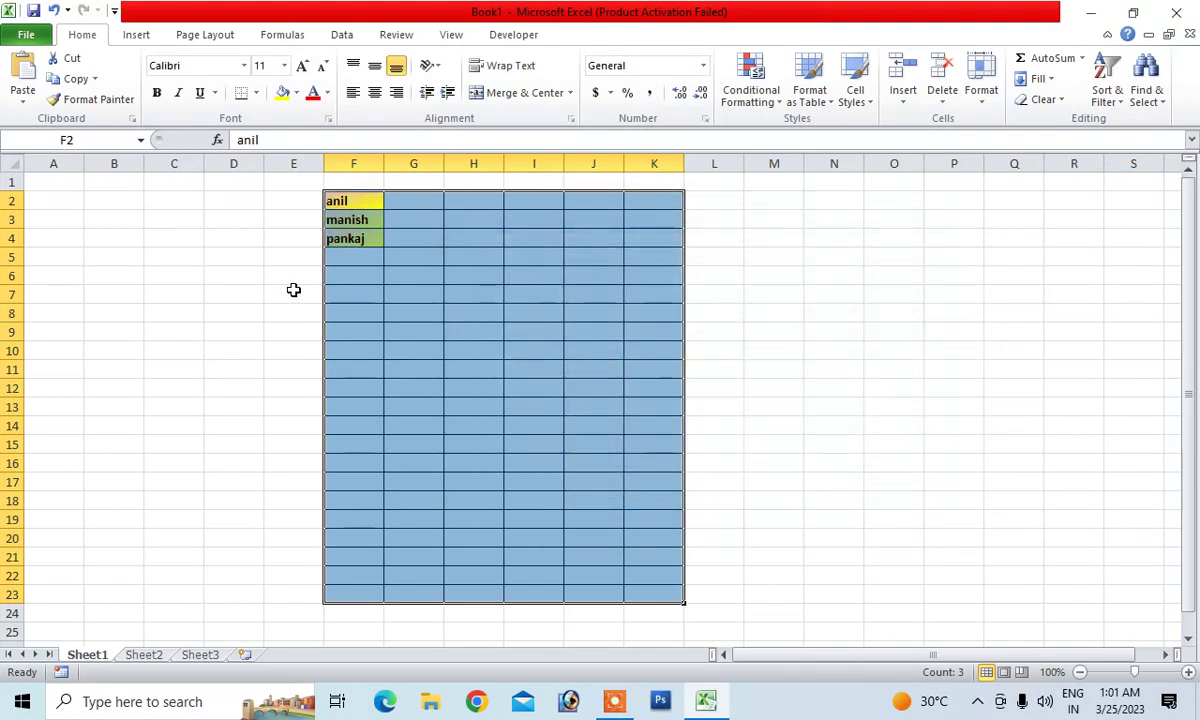
# Enter a sample first name in H3, 'a' in H6 and 'm' in H7, then click outside the table
pyautogui.click(422, 269)
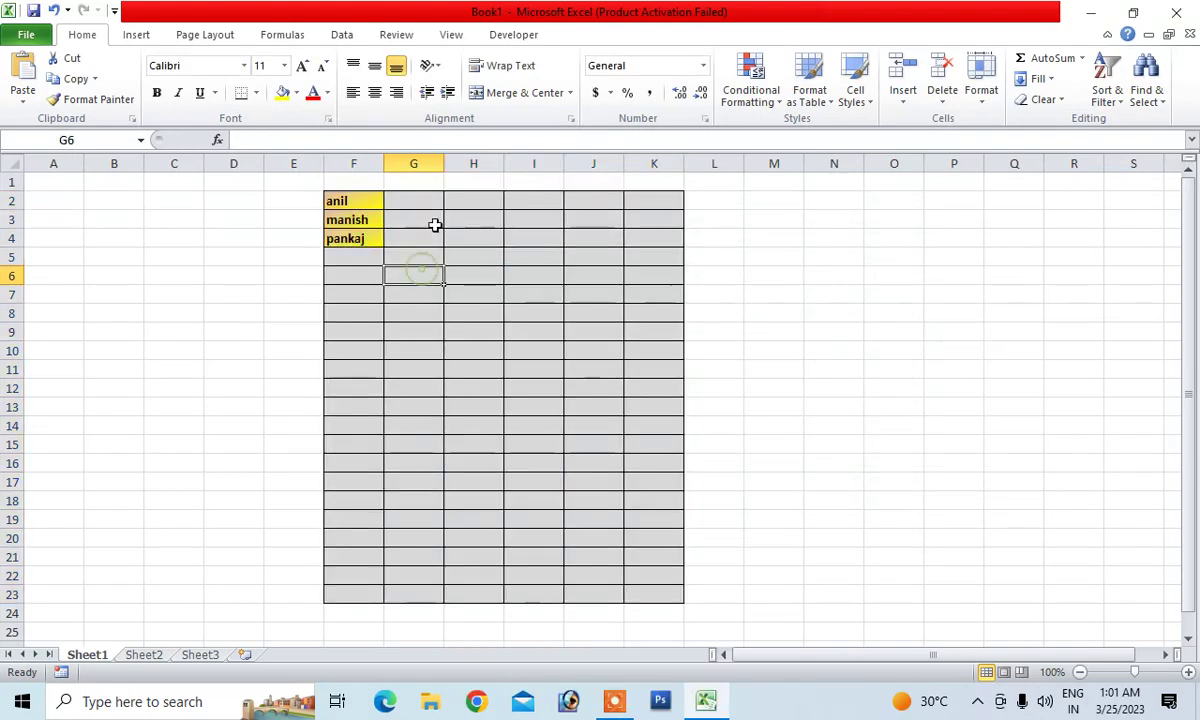
pyautogui.click(465, 220)
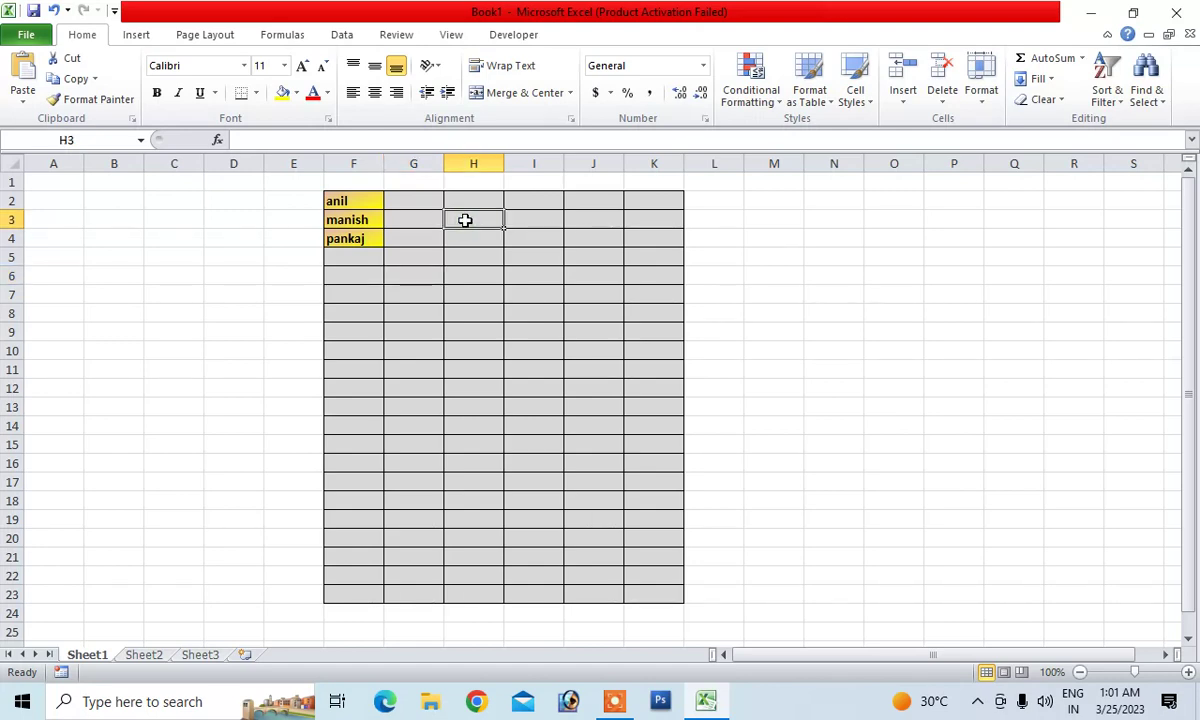
pyautogui.write('amit')
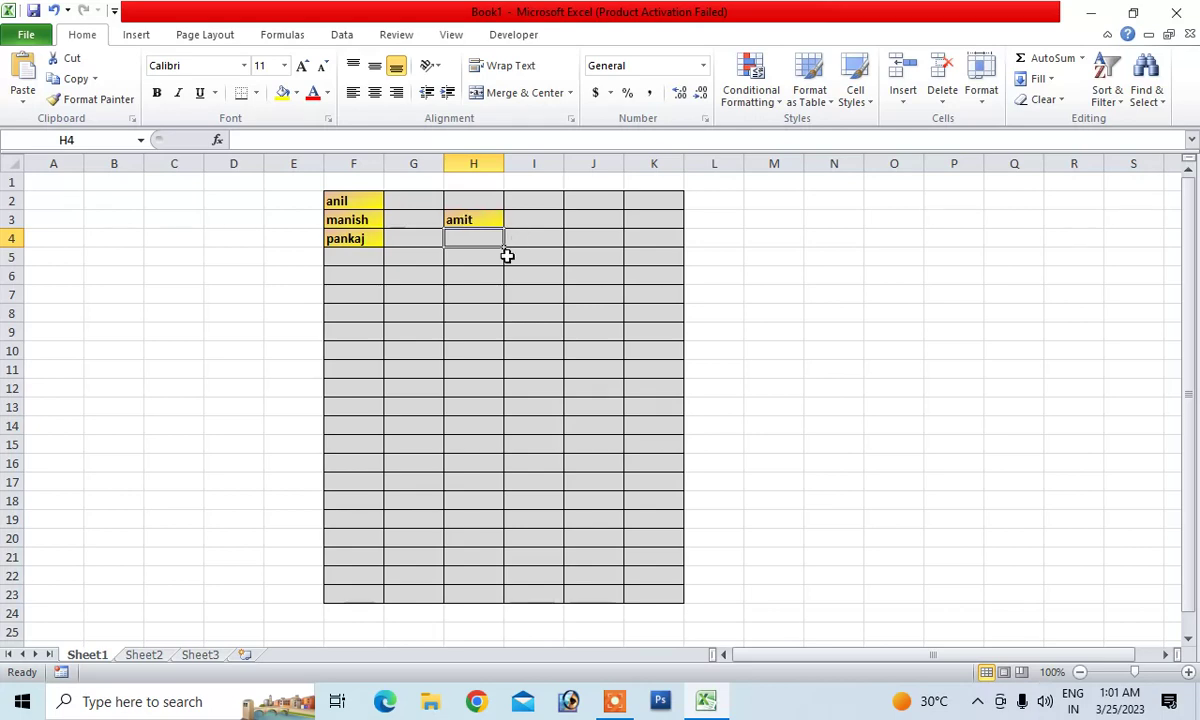
pyautogui.click(463, 276)
pyautogui.write('a')
pyautogui.press('Return')
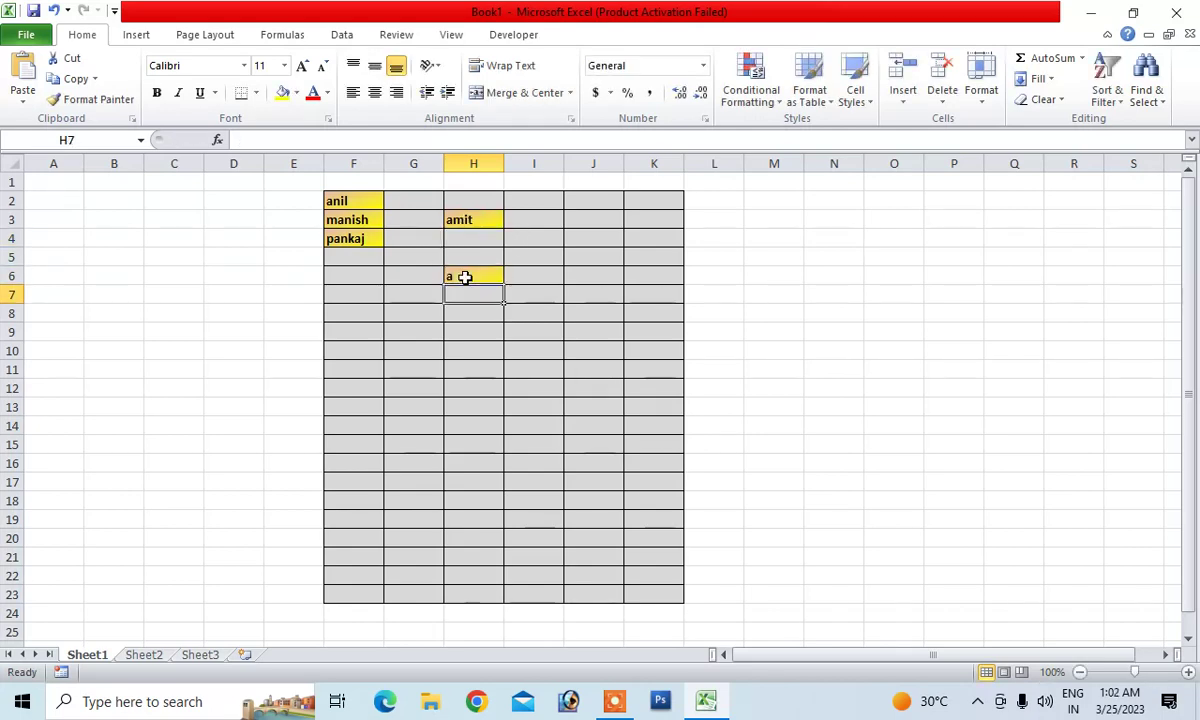
pyautogui.write('m')
pyautogui.press('Return')
pyautogui.click(893, 406)
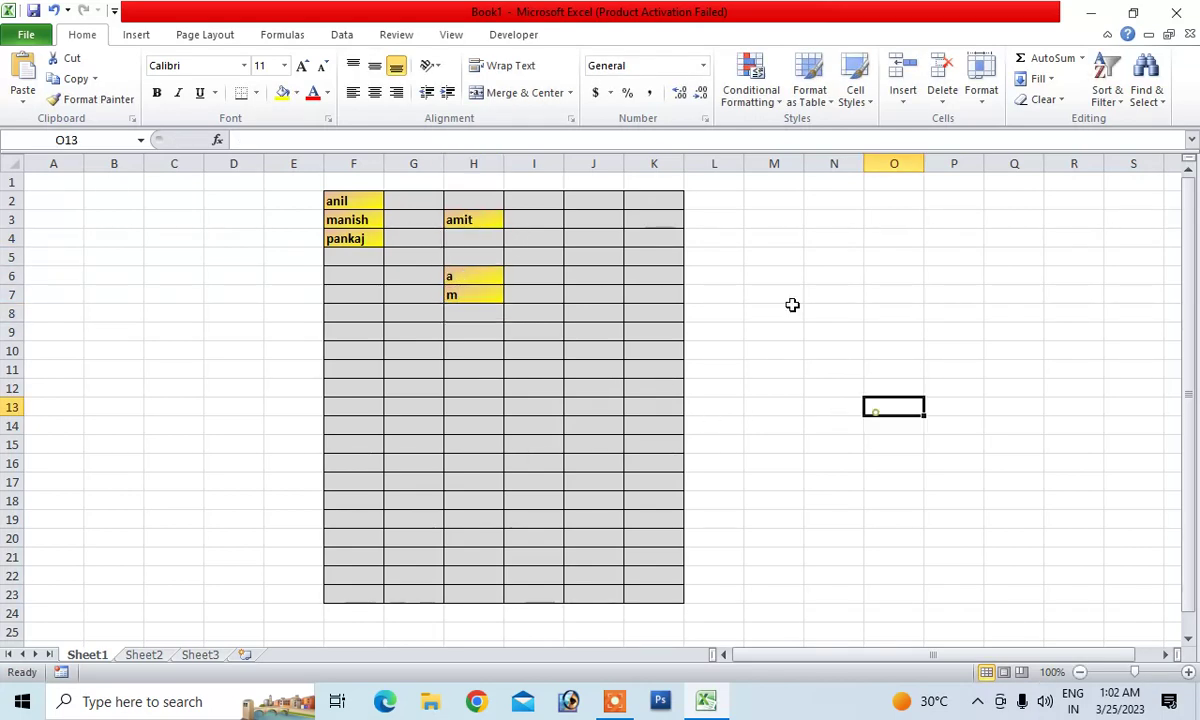